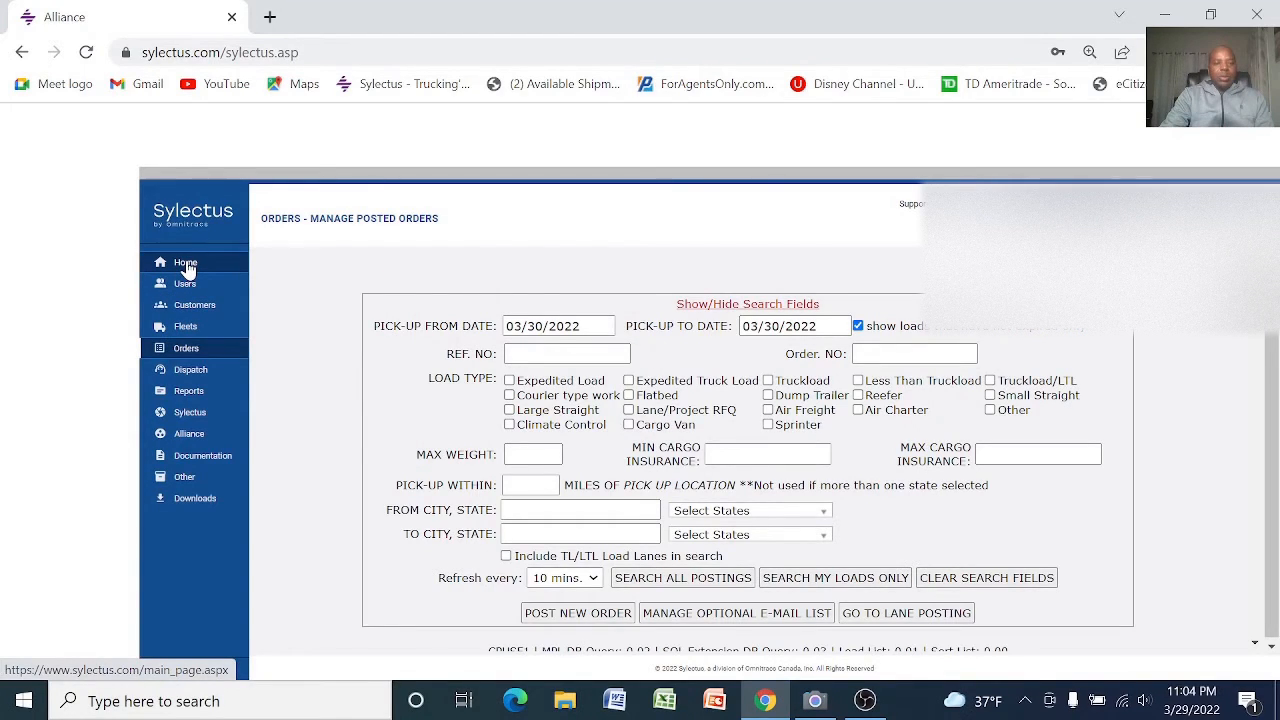
Open the Loads Brokered To Me trip monitor to bring up the pending loads
mouse_move(195, 375)
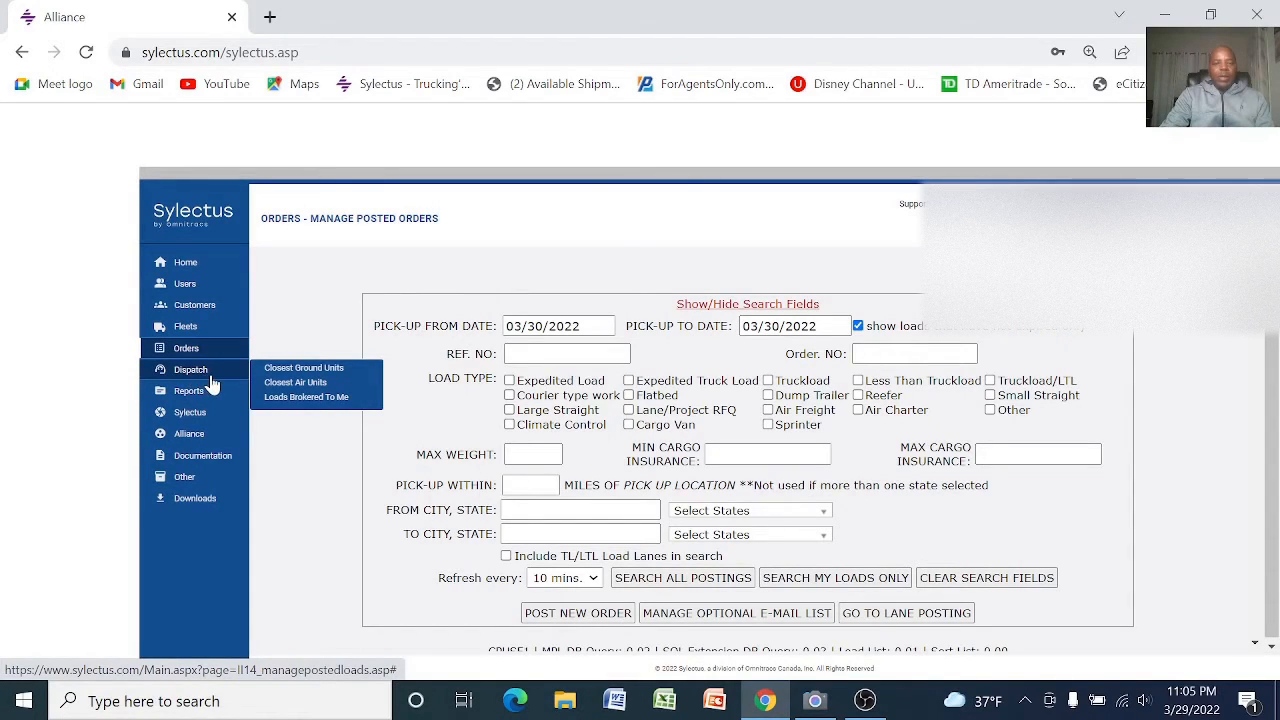
click(314, 404)
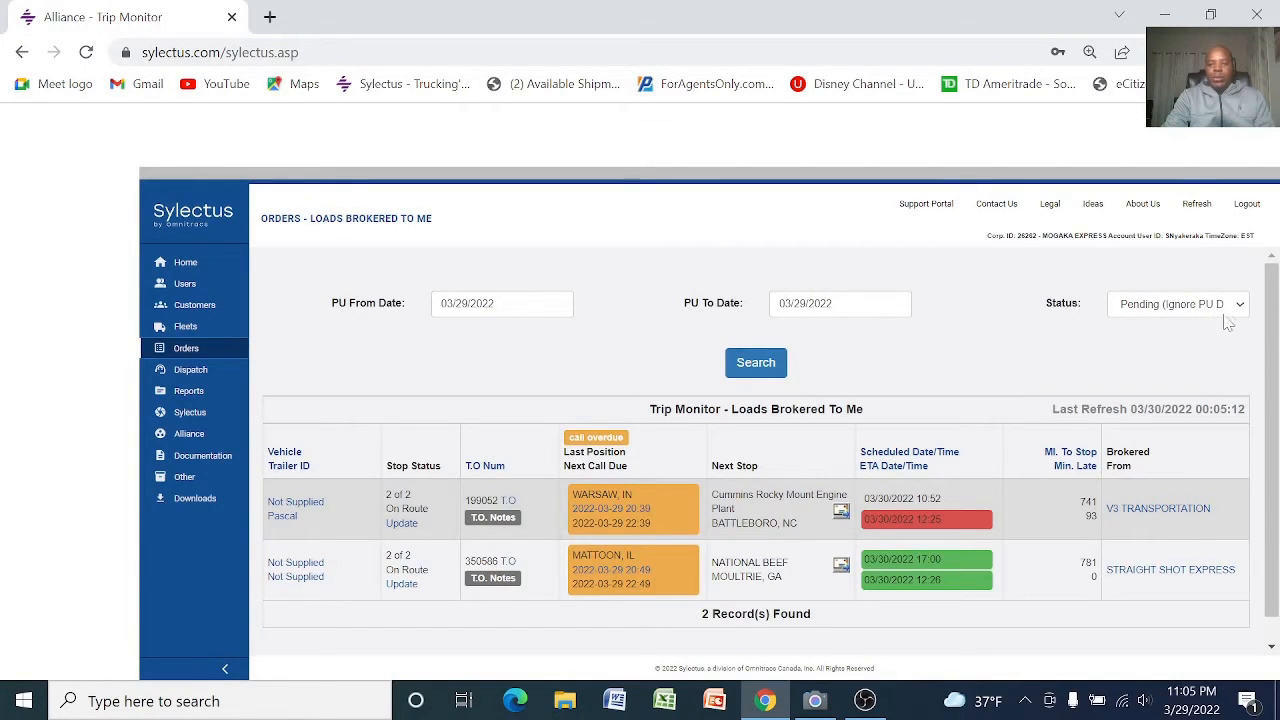
scroll(929, 355, down, 1)
scroll(929, 355, down, 1)
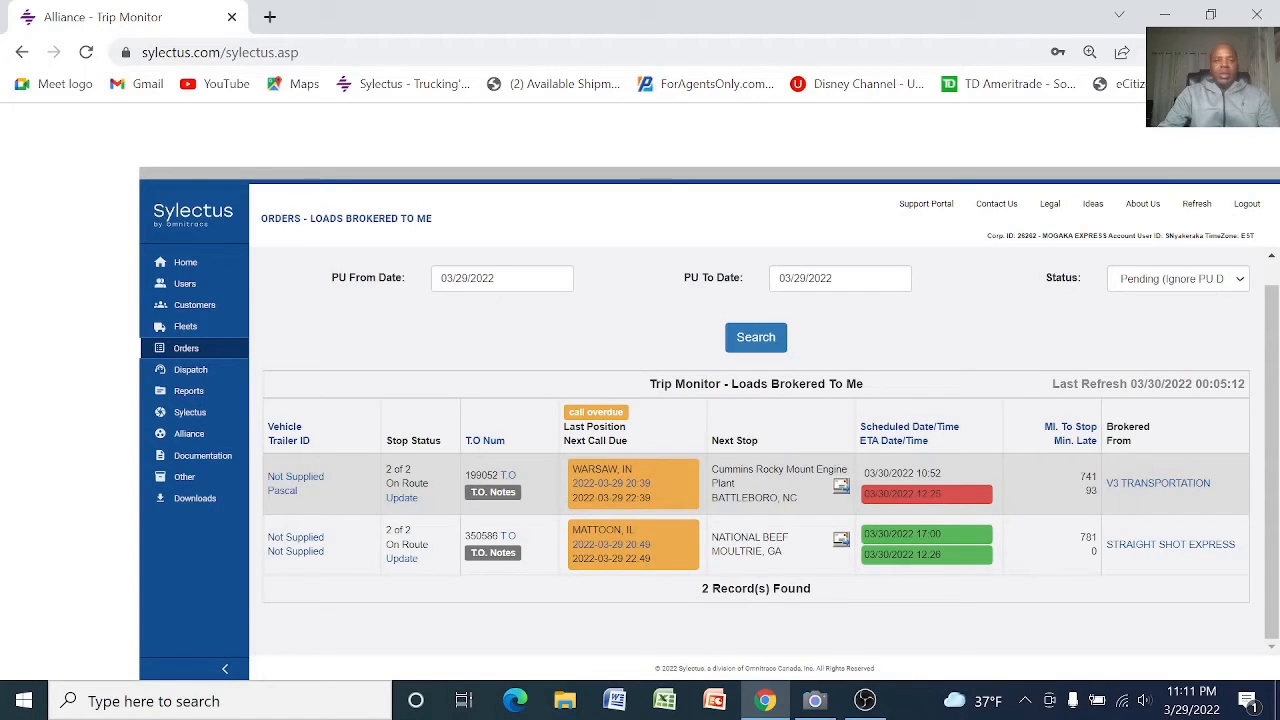
Open the position history of the load bound for Battleboro, NC and enter Marysville as the new check-call city
click(612, 486)
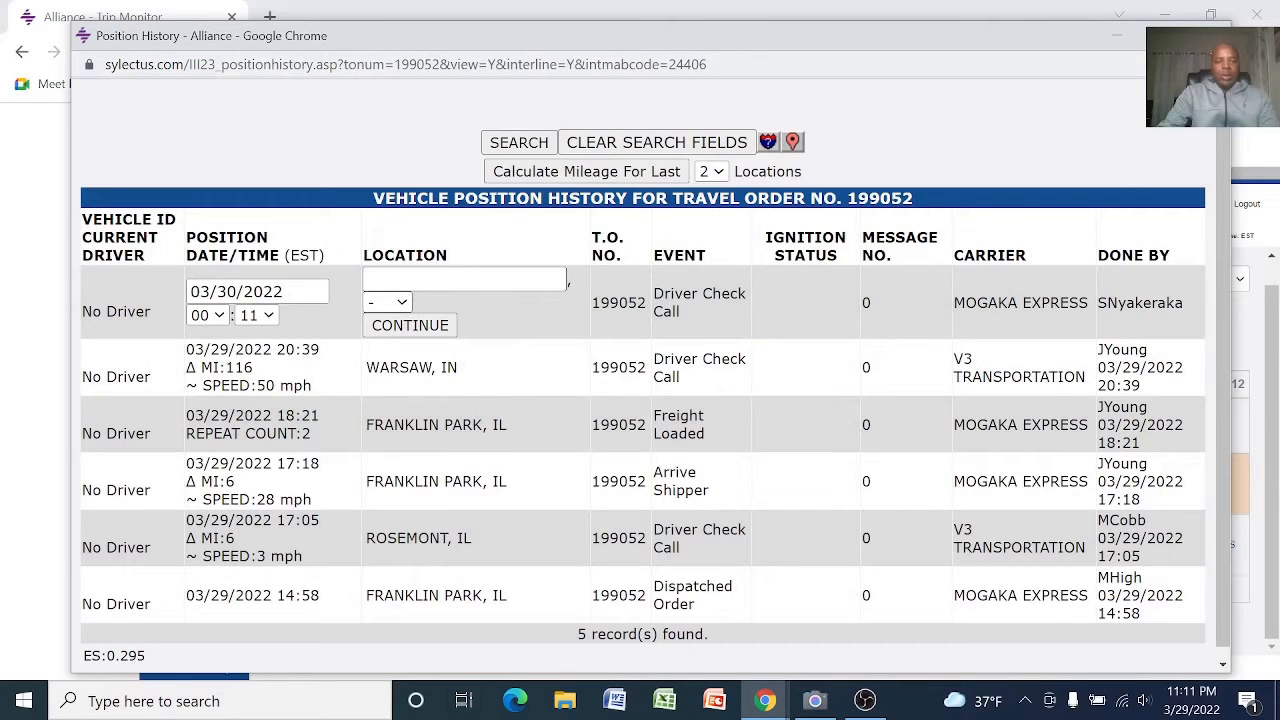
click(464, 279)
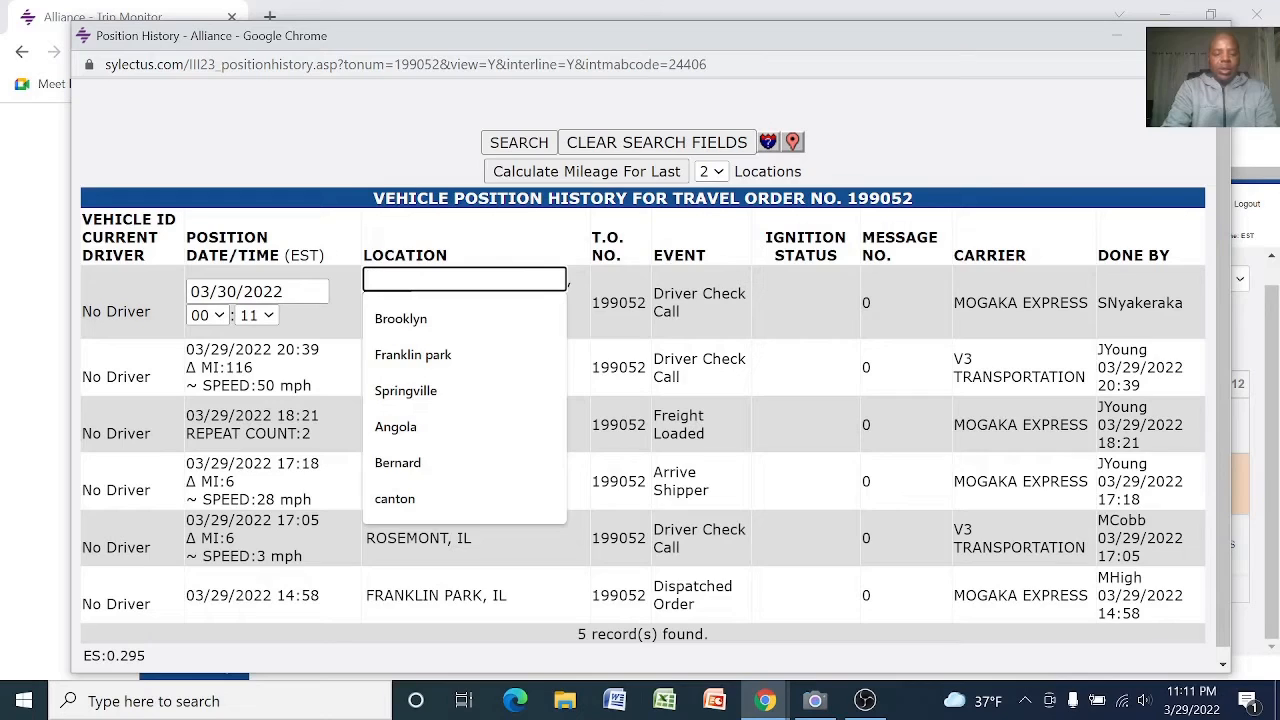
text(Ma)
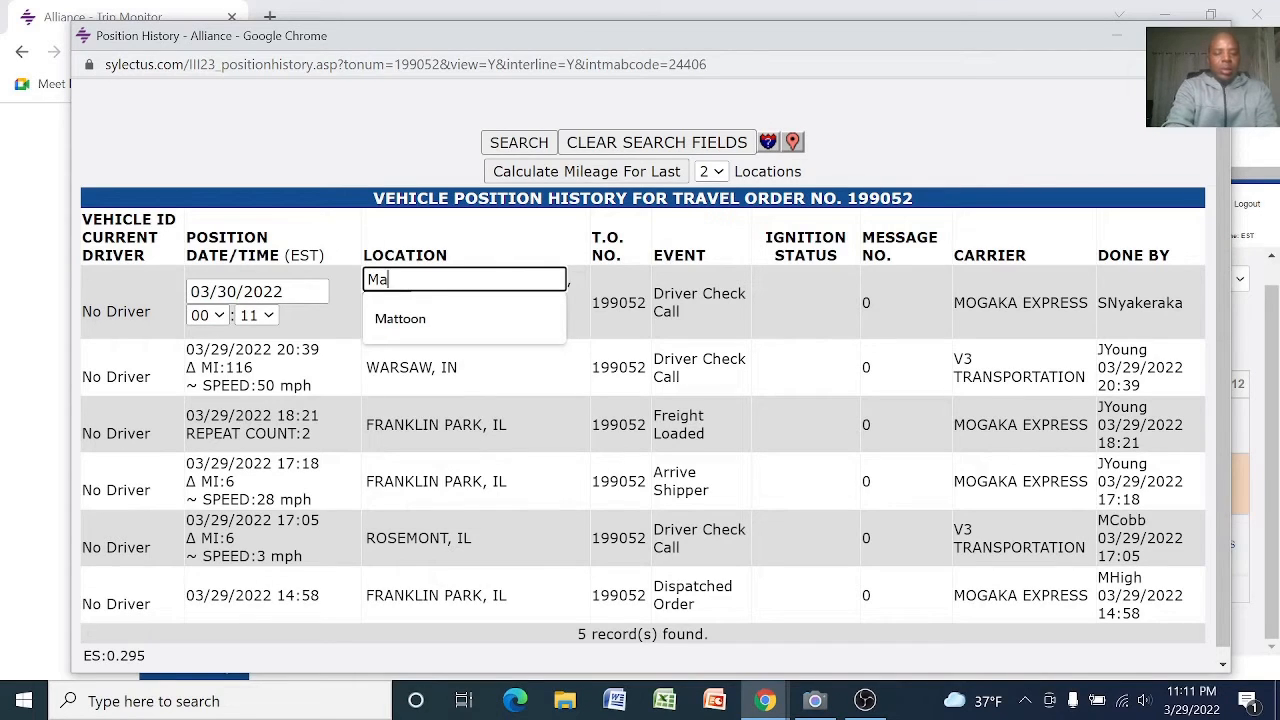
text(rysville)
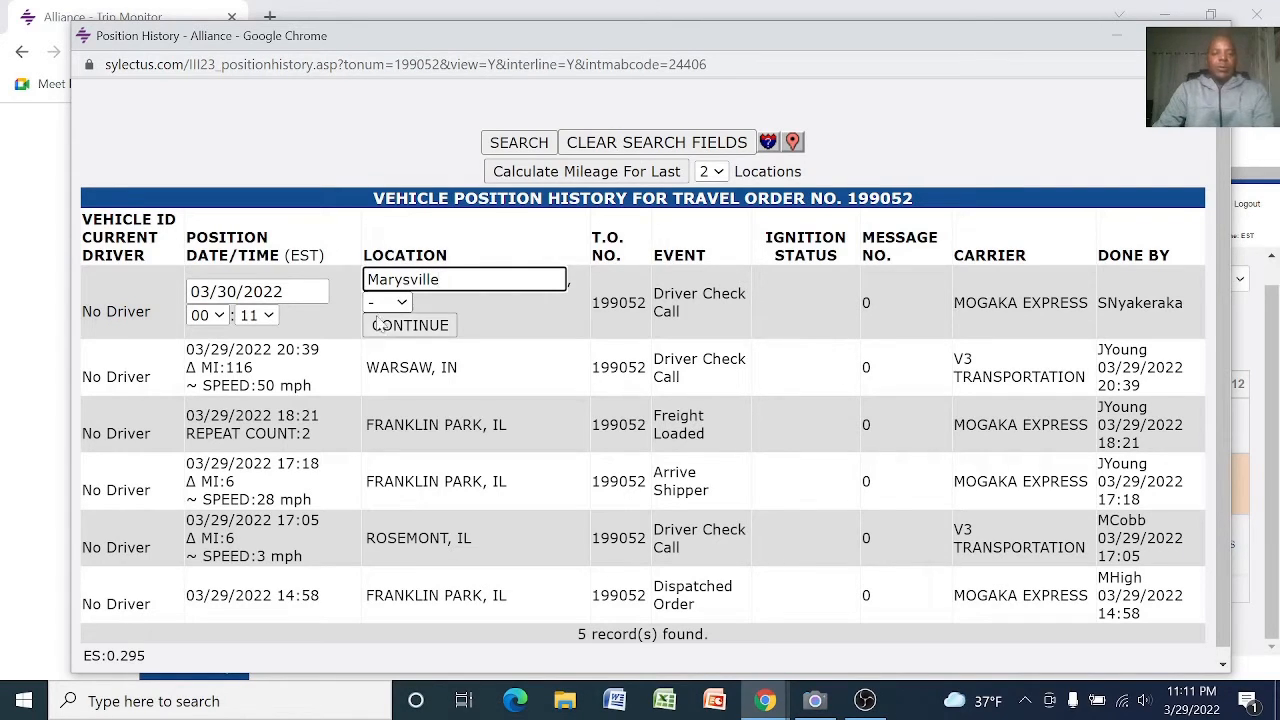
Set the check-call state to OH and save the driver check call at 43040 Marysville, OH
click(401, 302)
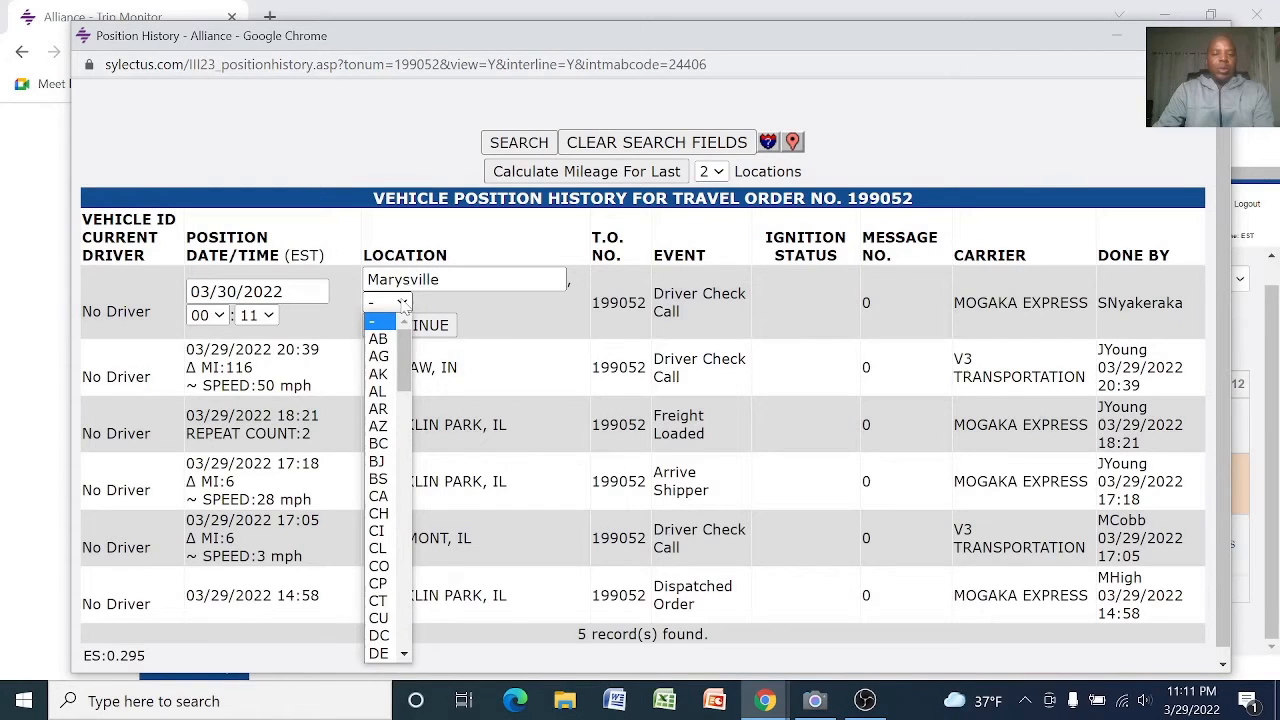
key(o)
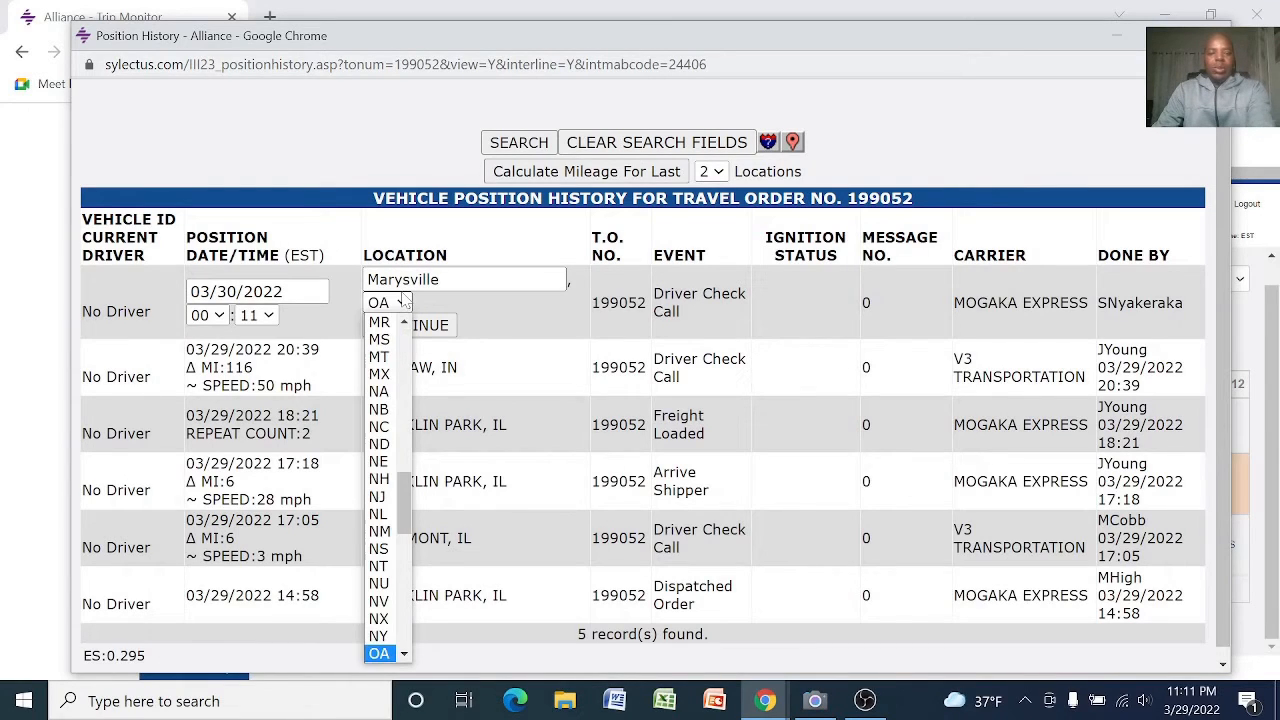
key(h)
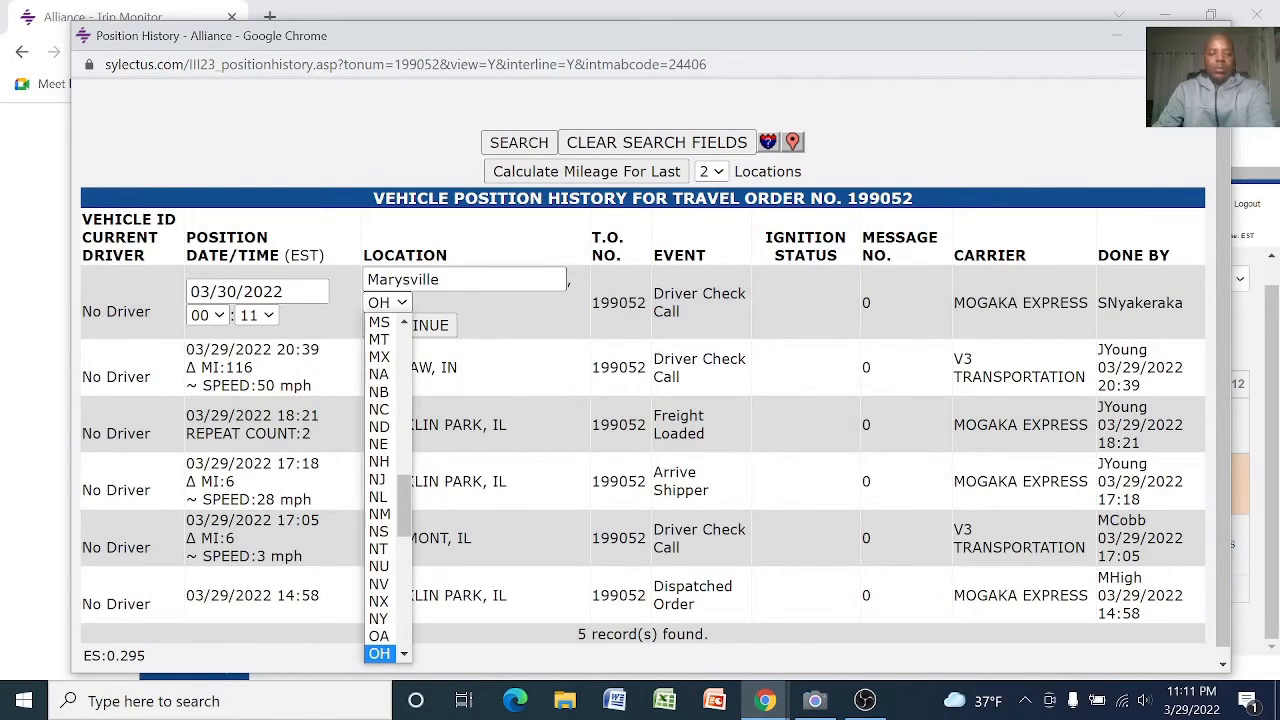
click(380, 654)
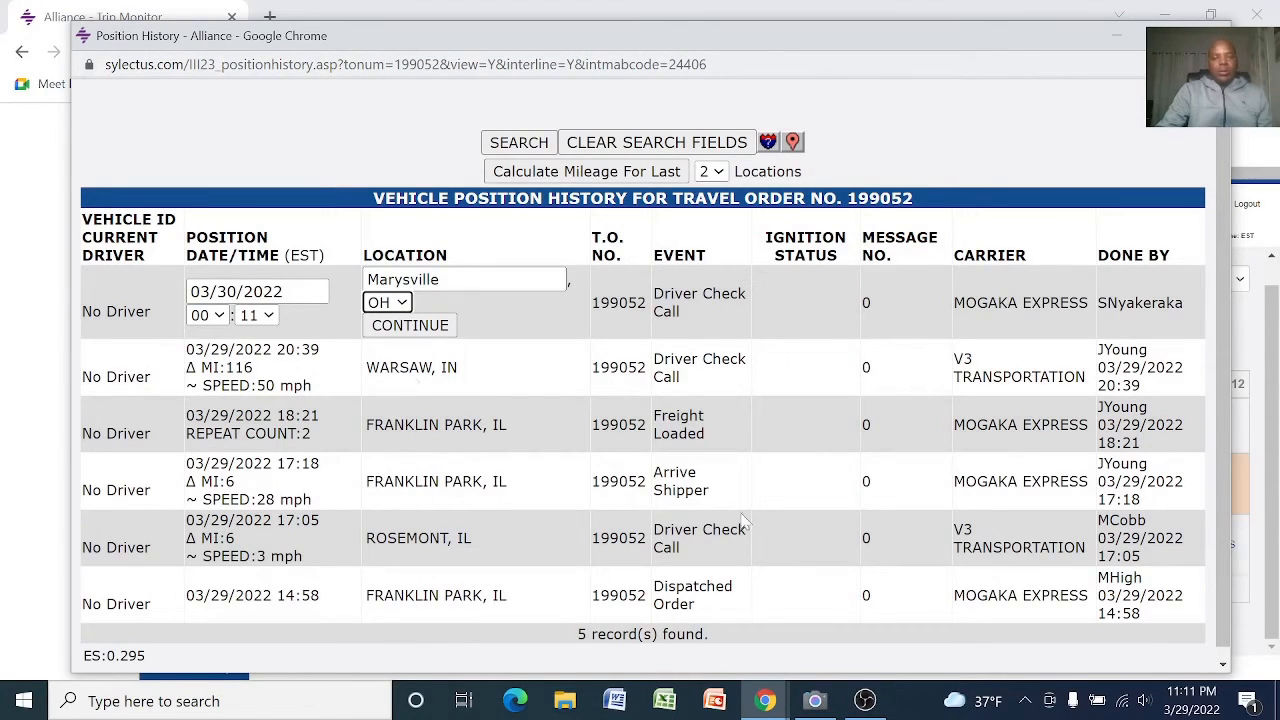
click(400, 328)
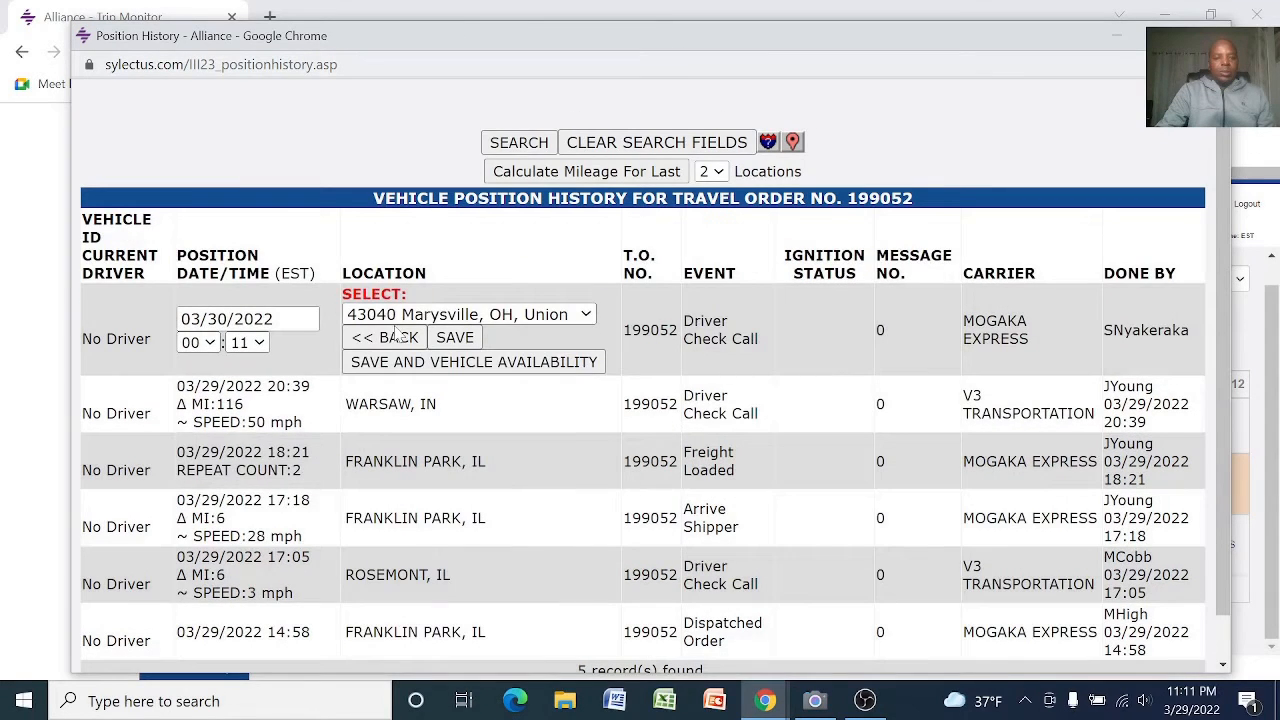
click(452, 338)
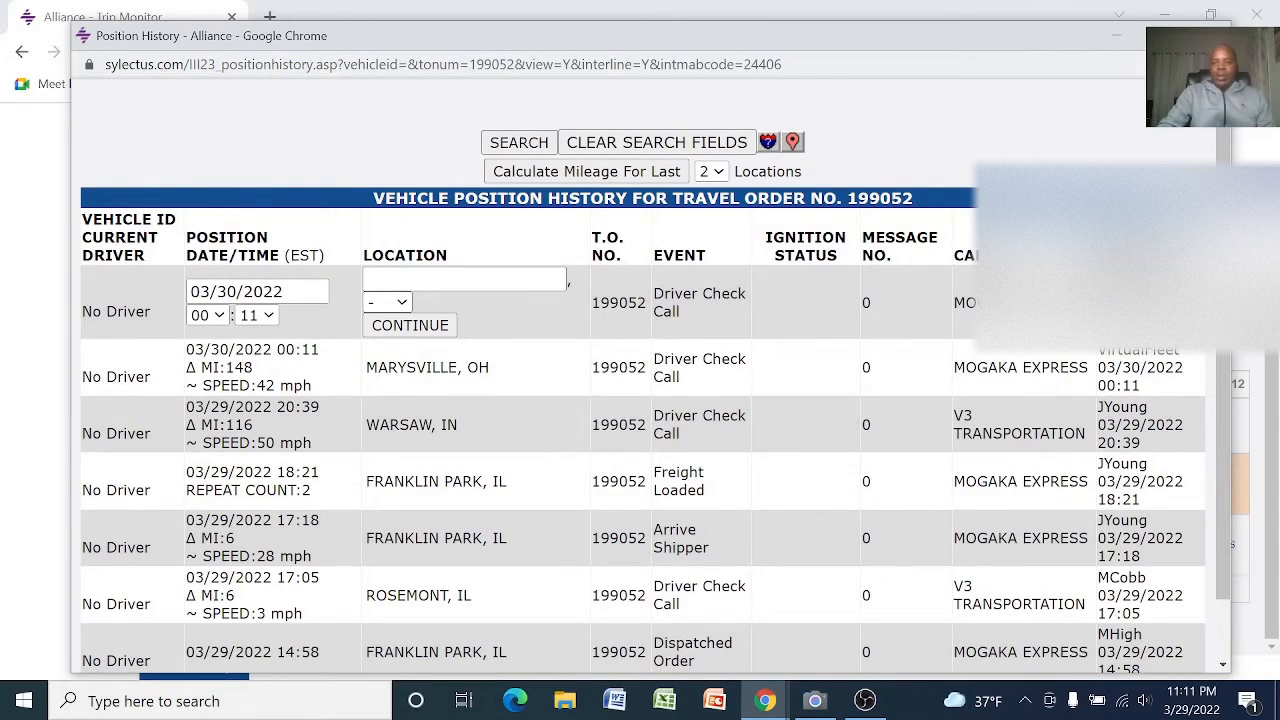
scroll(680, 392, down, 1)
scroll(680, 392, up, 1)
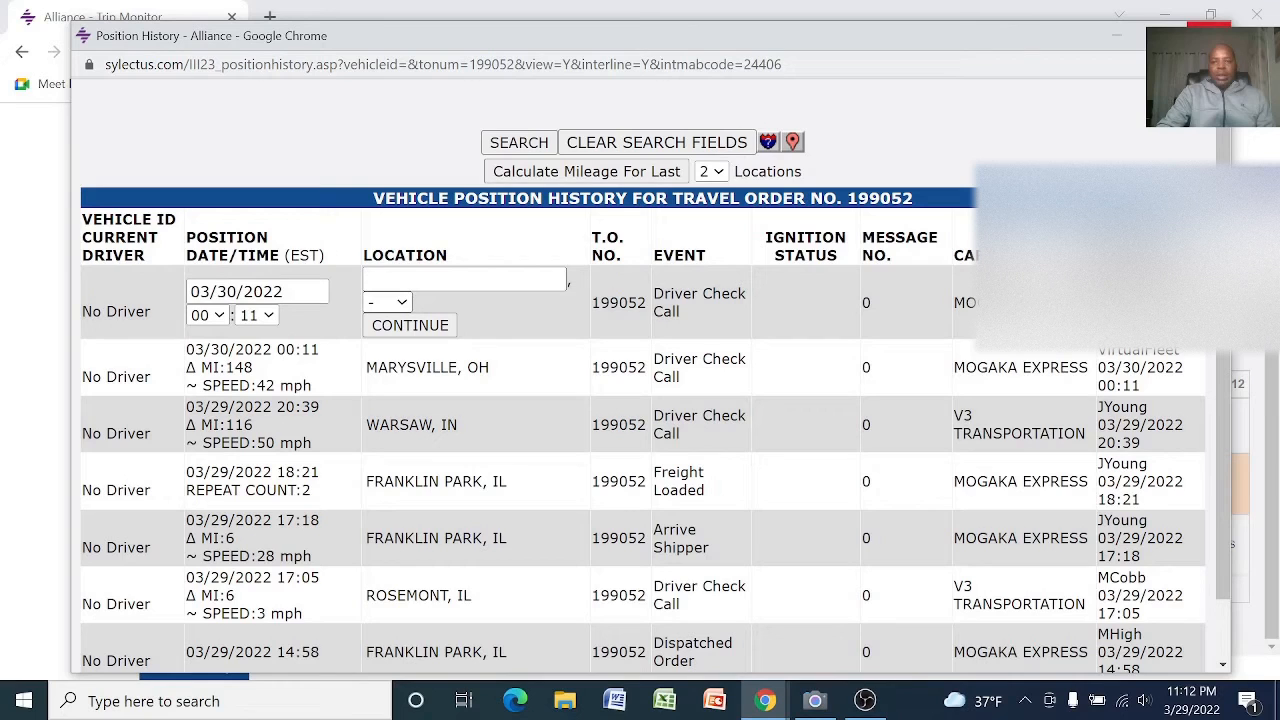
Close the position history and reload the Loads Brokered To Me trip monitor
click(1208, 35)
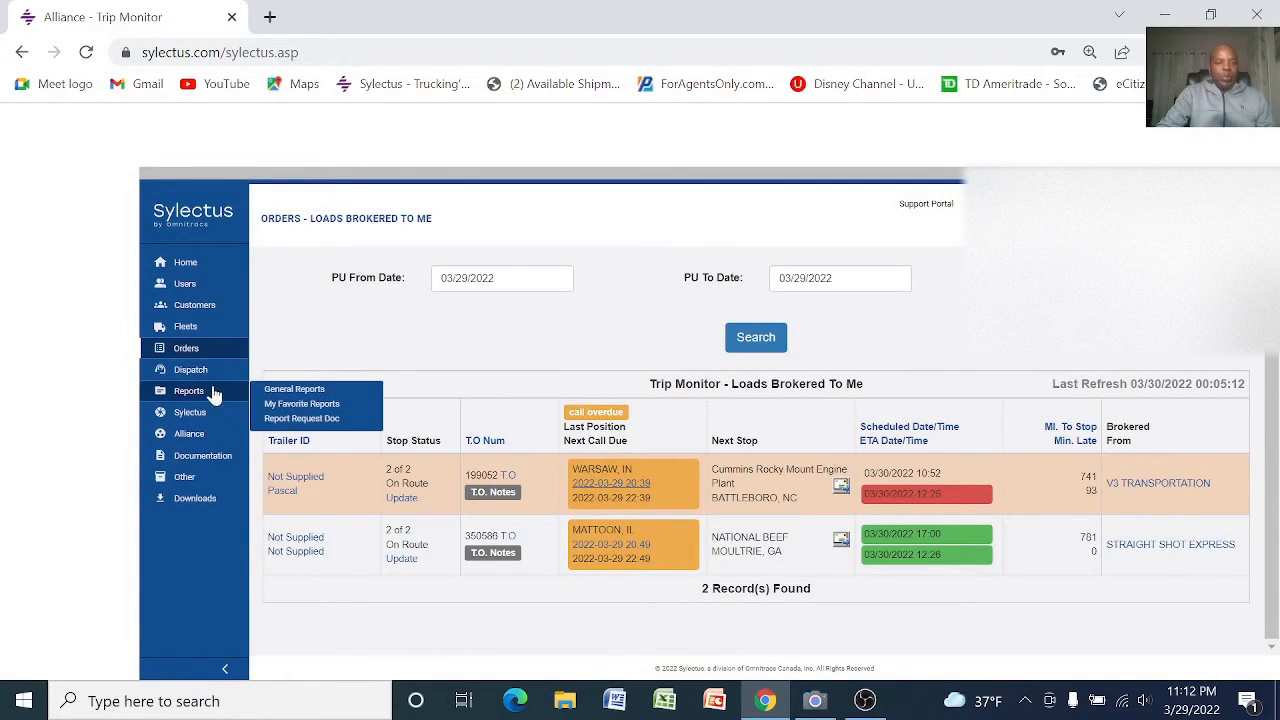
mouse_move(203, 377)
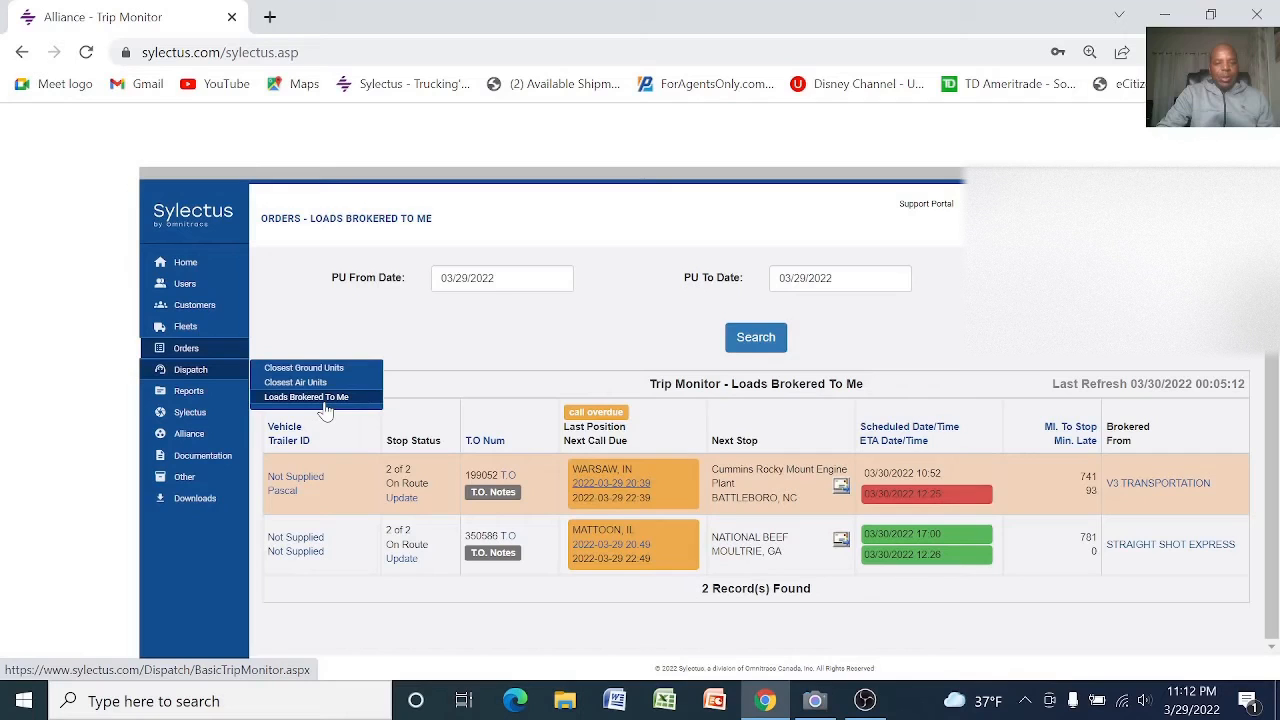
click(324, 406)
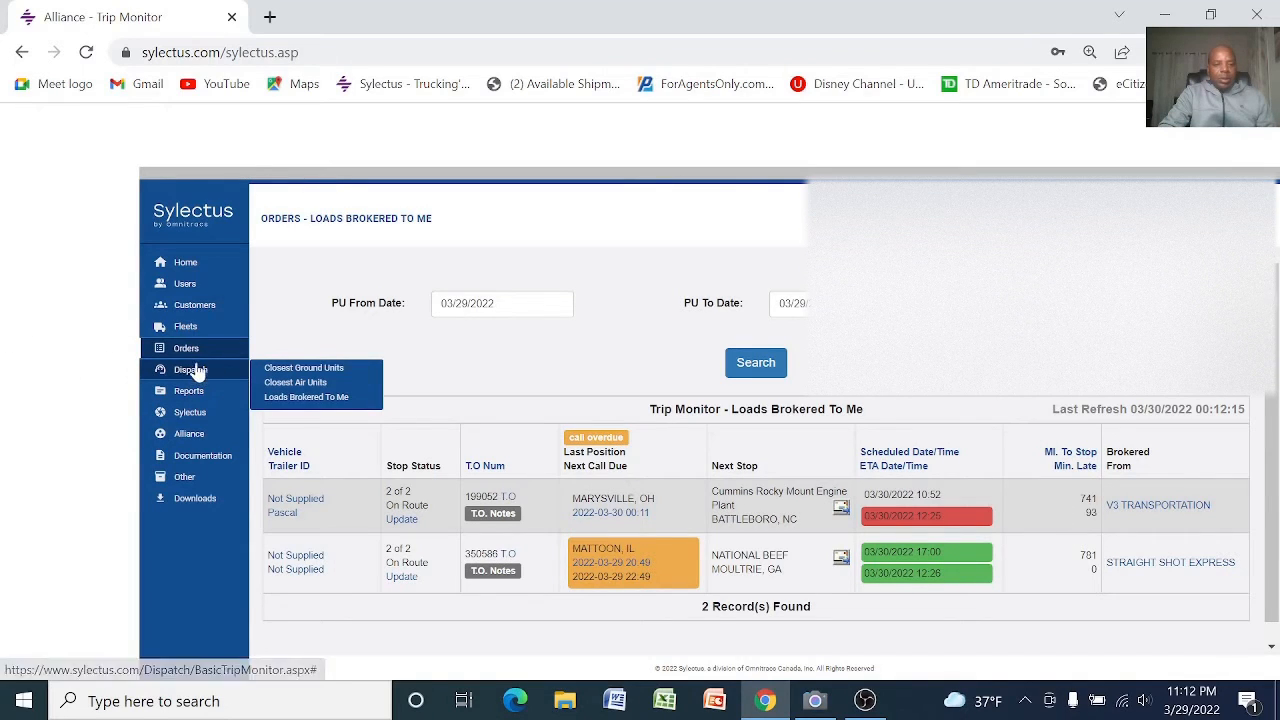
click(320, 350)
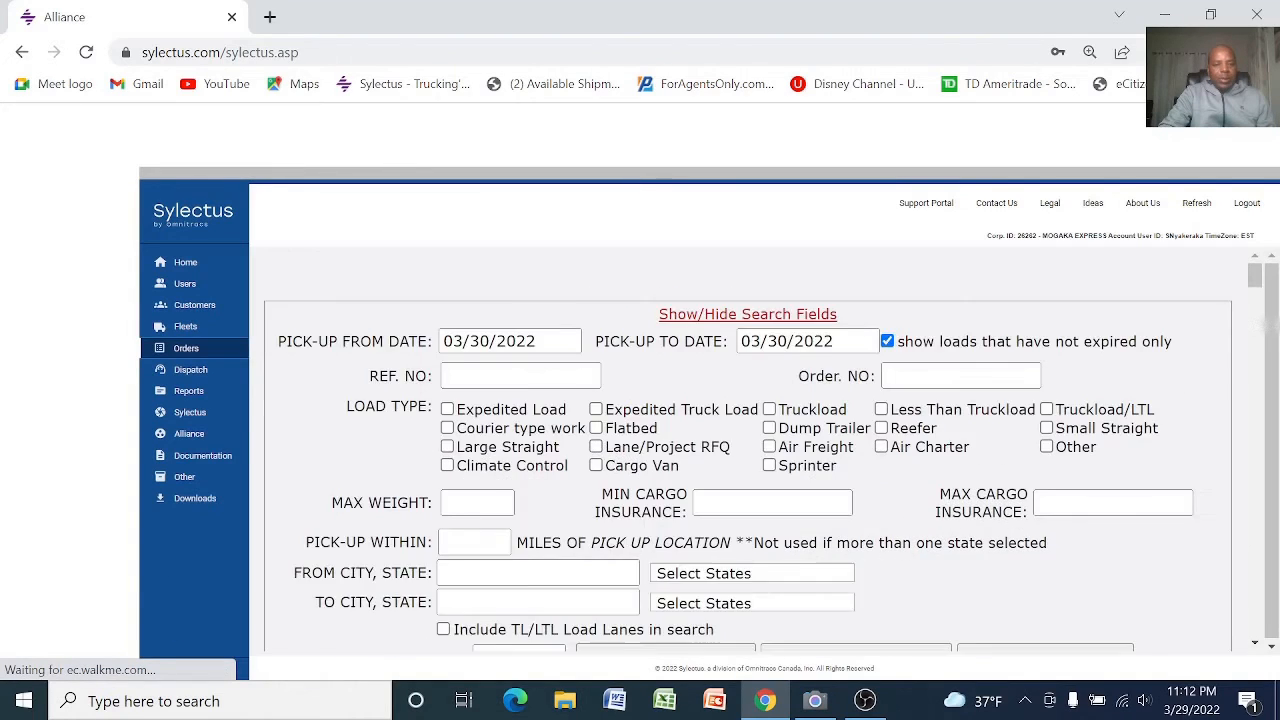
mouse_move(190, 370)
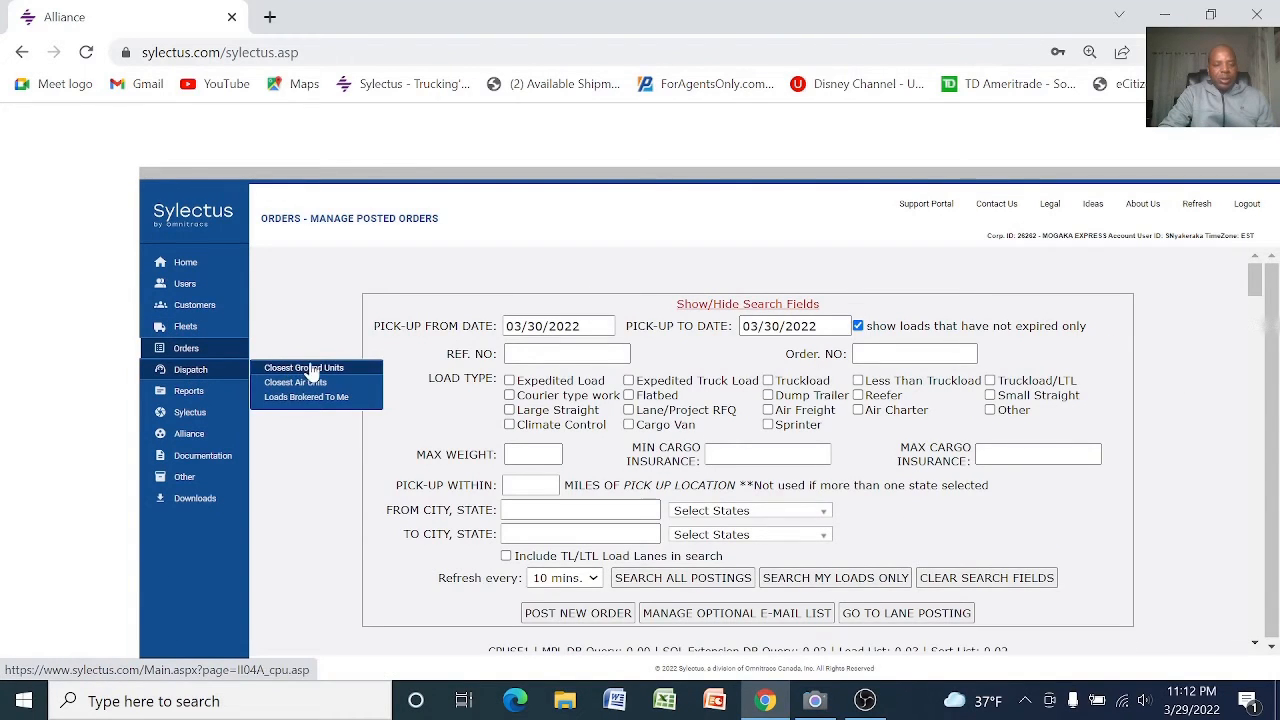
click(311, 400)
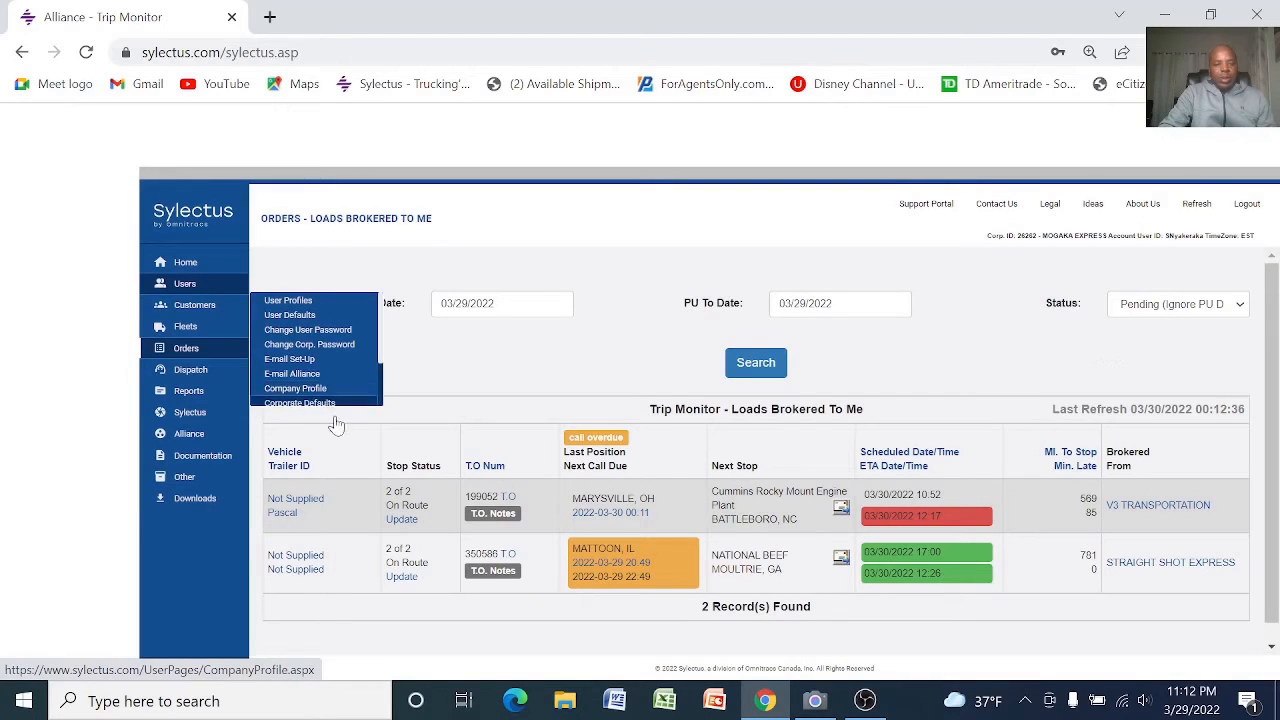
mouse_move(190, 372)
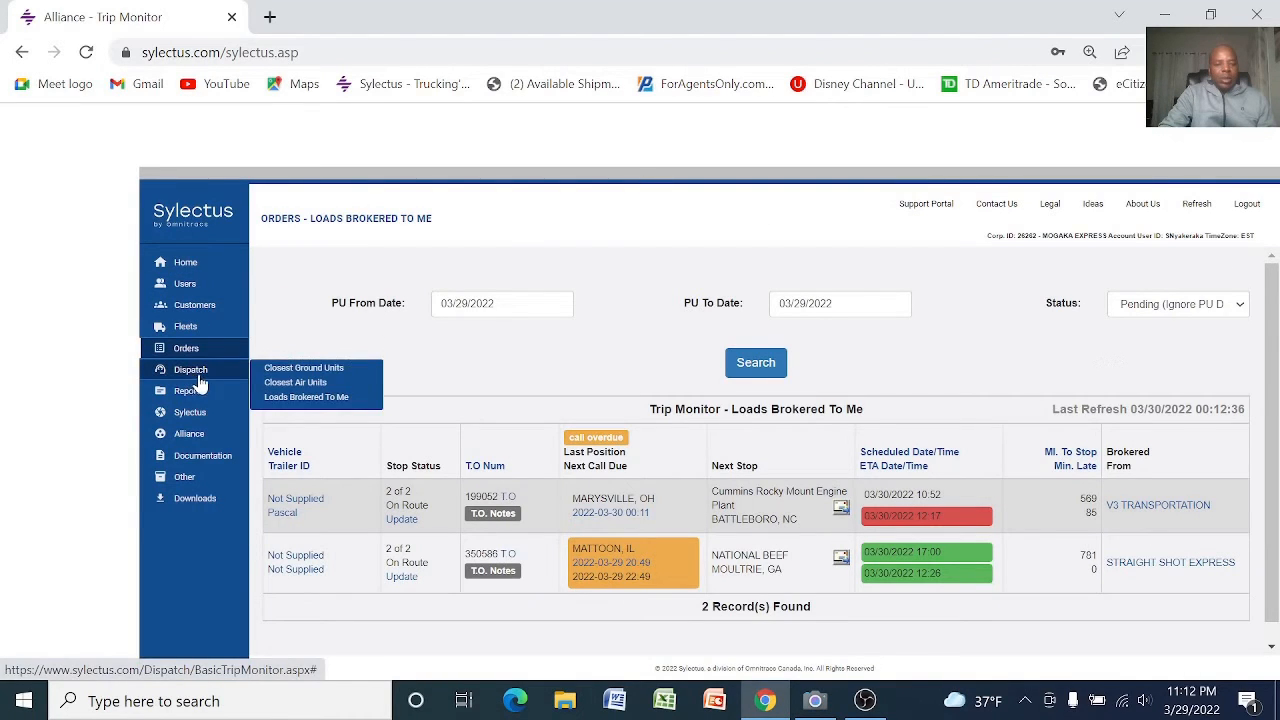
click(300, 397)
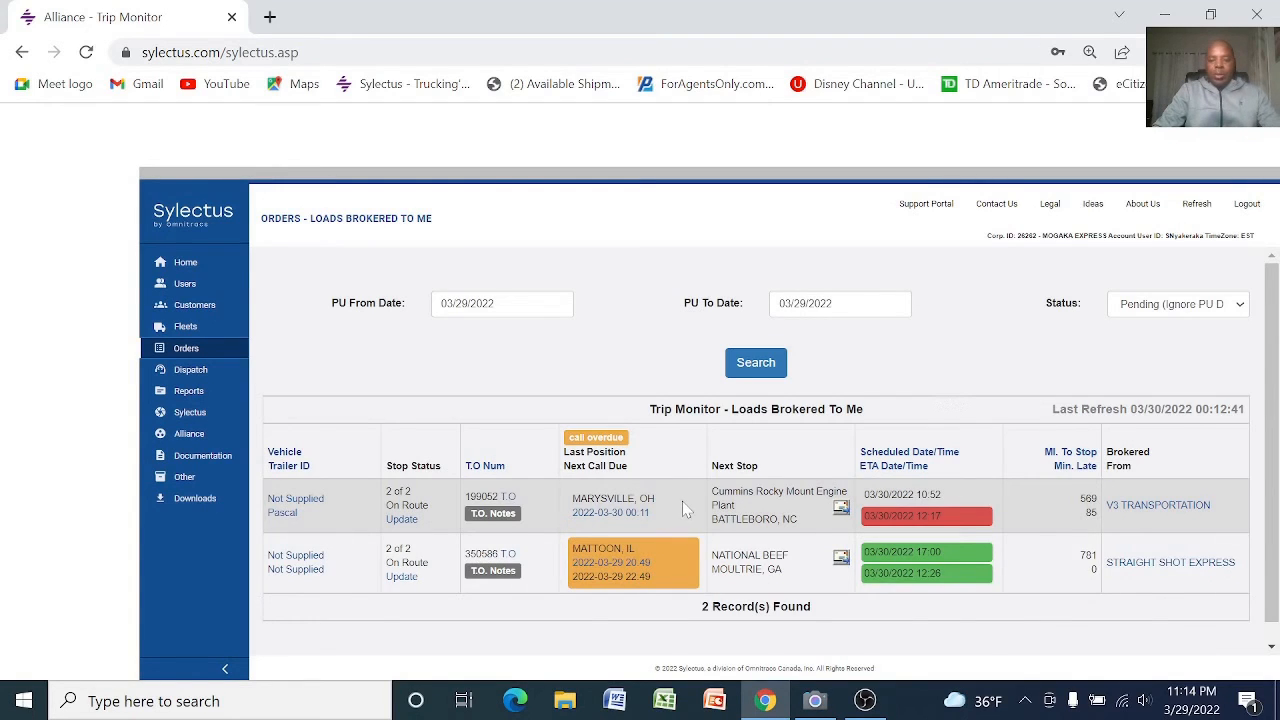
Open the position history of the load bound for Moultrie, GA and enter sharpe as the new check-call city
scroll(631, 540, down, 1)
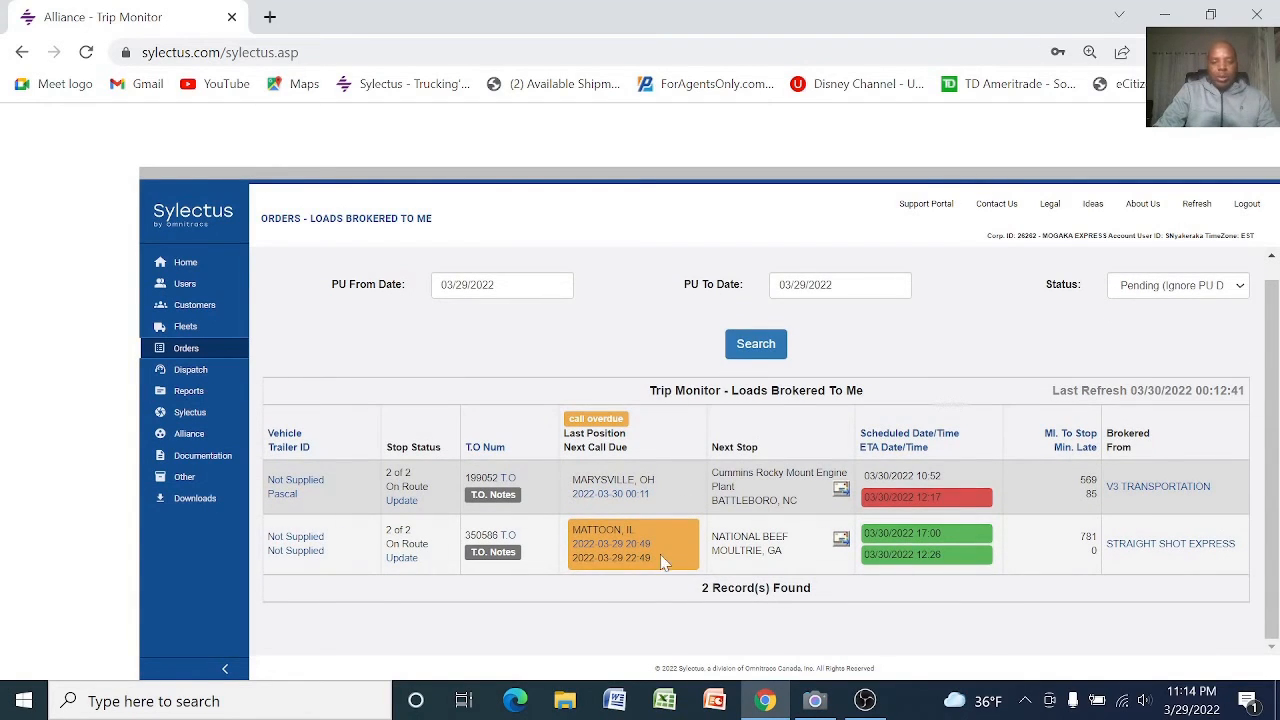
click(612, 550)
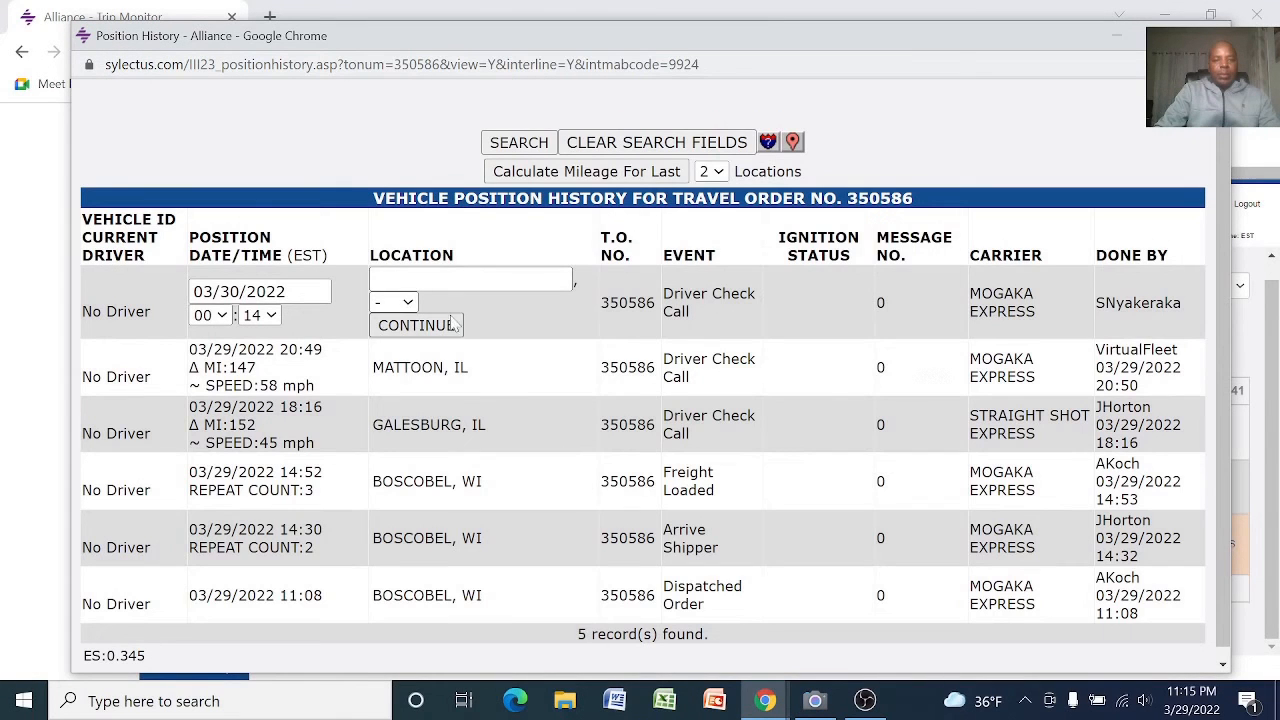
click(471, 279)
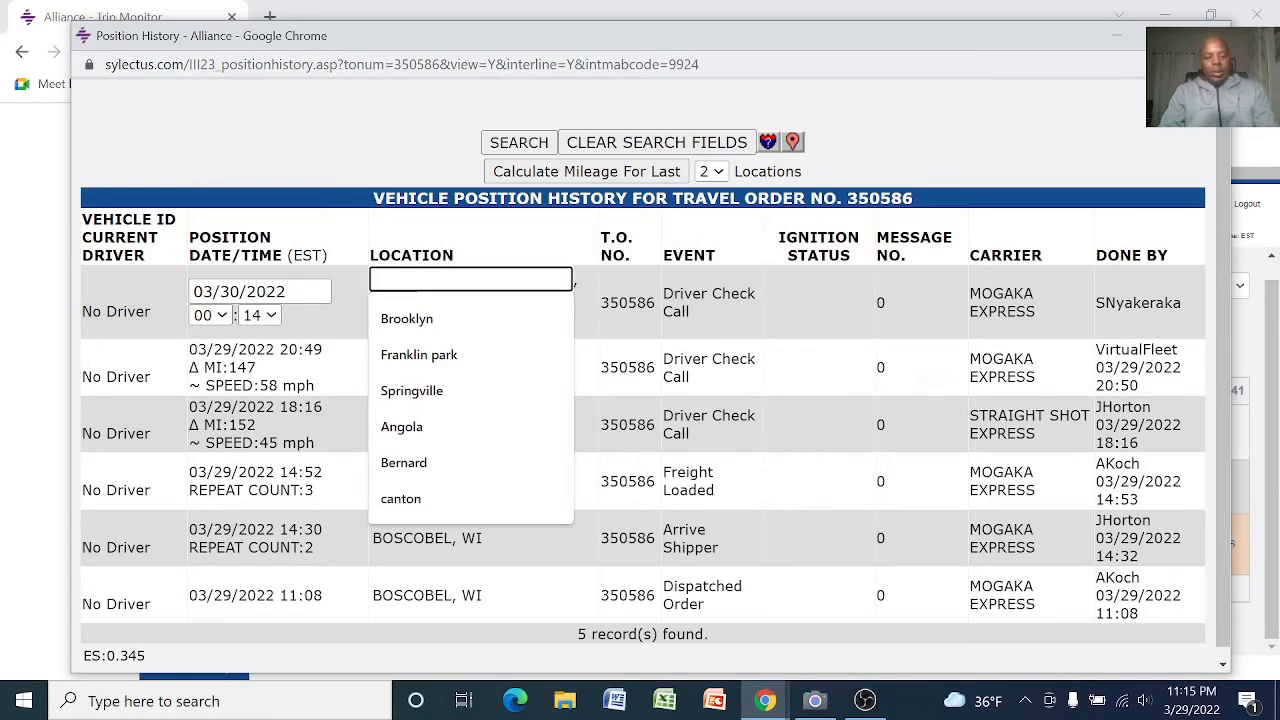
text(sh)
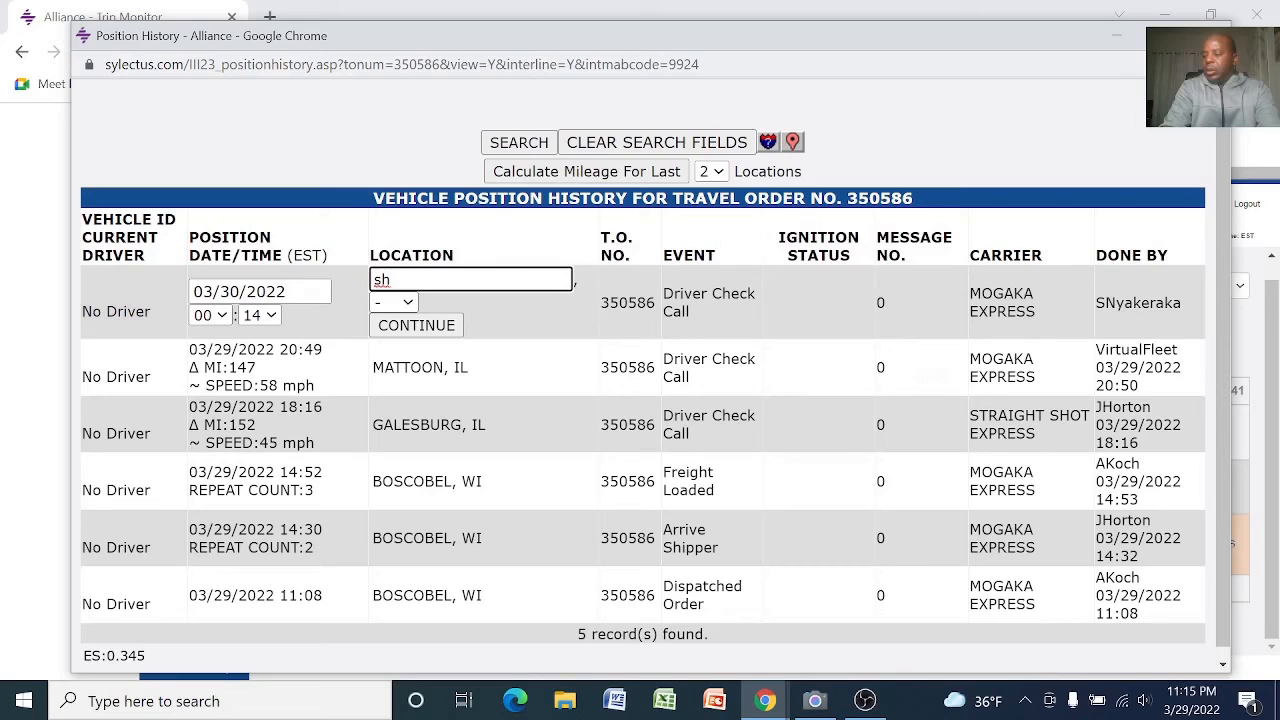
text(rper)
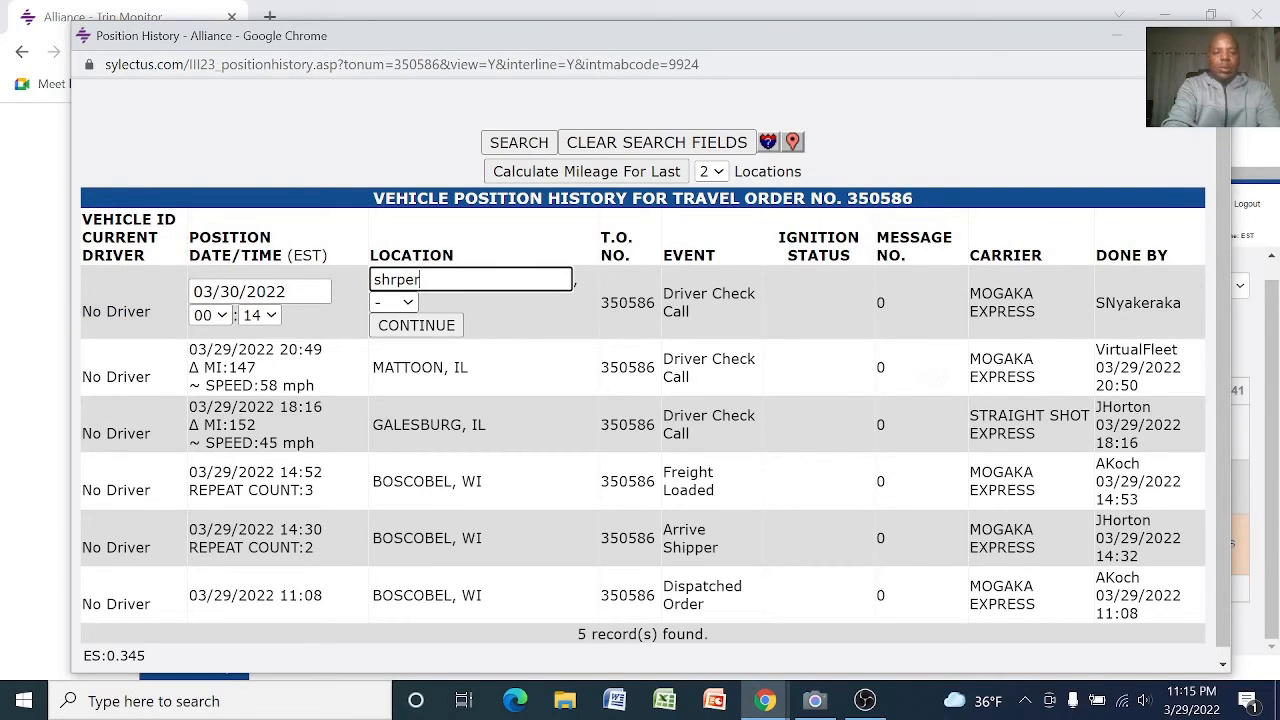
key(BackSpace)
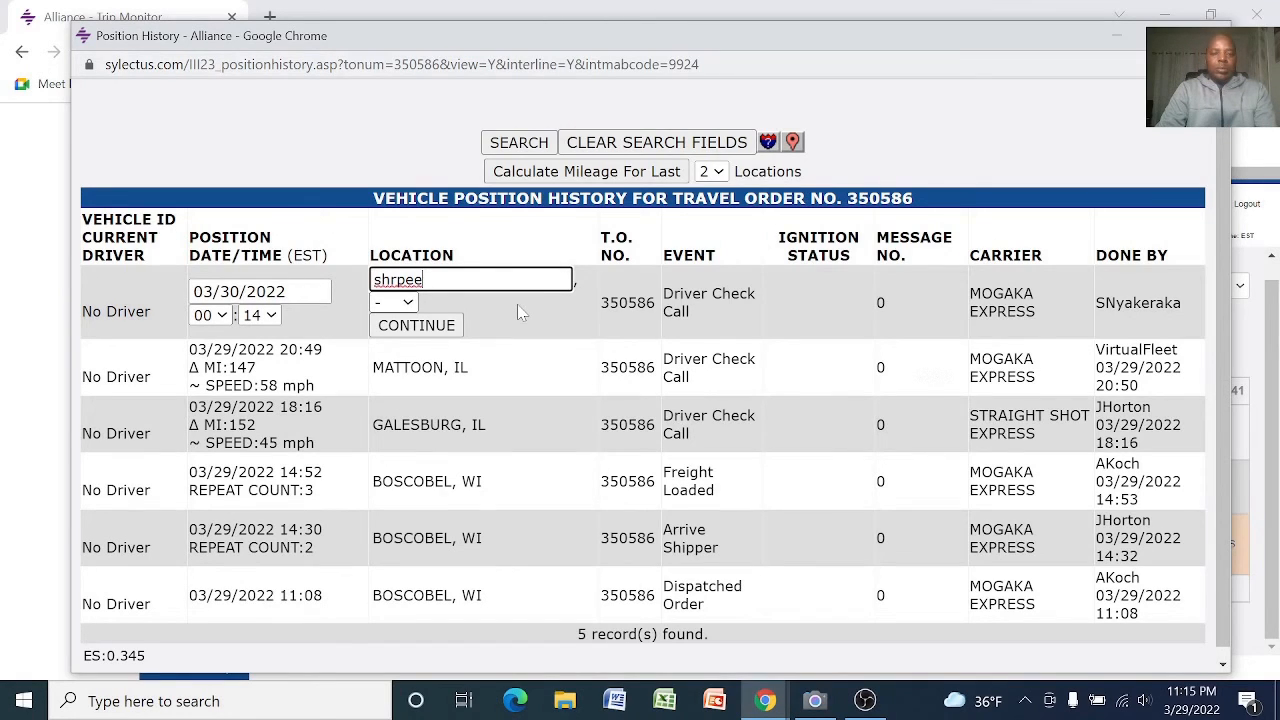
key(BackSpace)
key(BackSpace)
key(BackSpace)
key(BackSpace)
text(arpe)
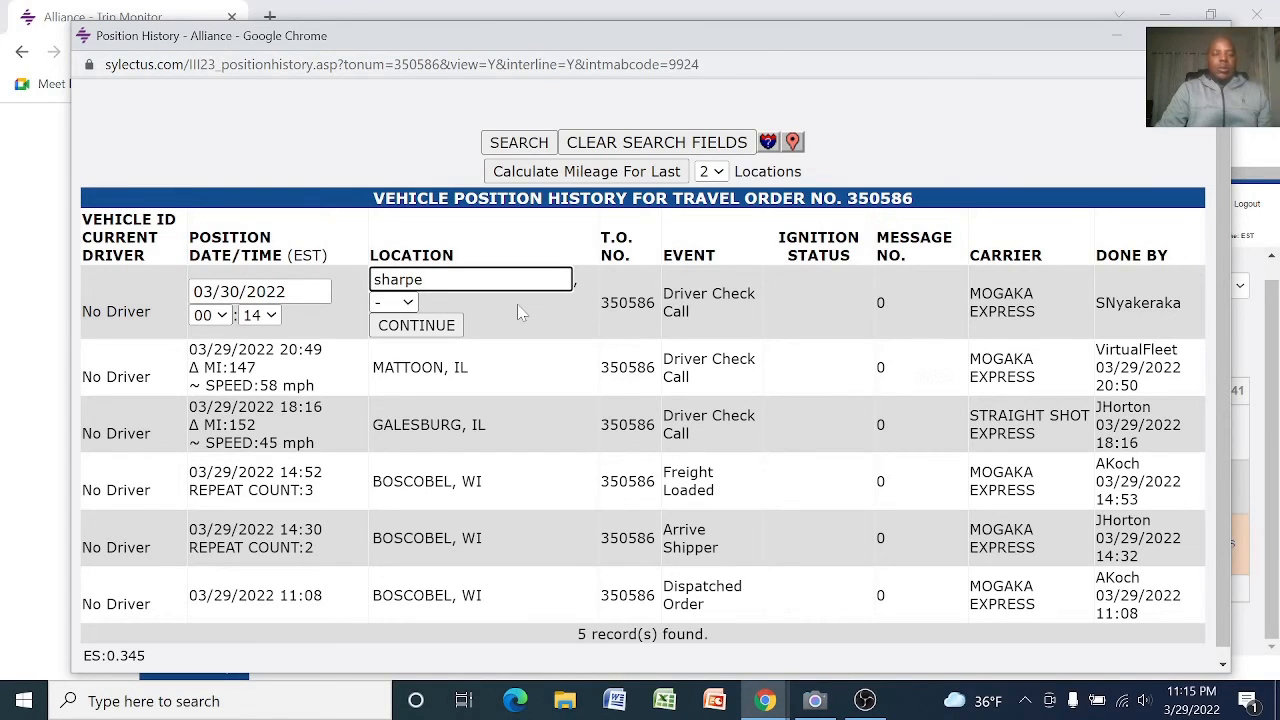
Set the check-call state to KY and save the driver check call at Sharpe, KY
click(407, 303)
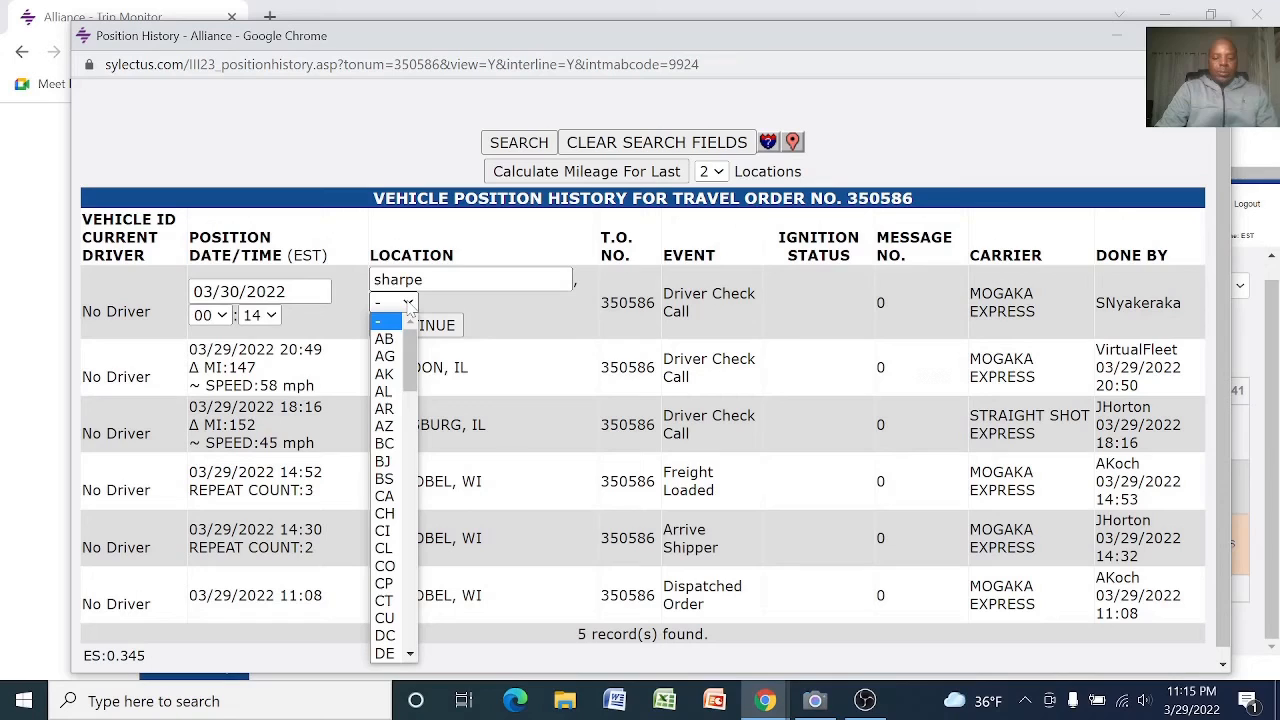
text(ks)
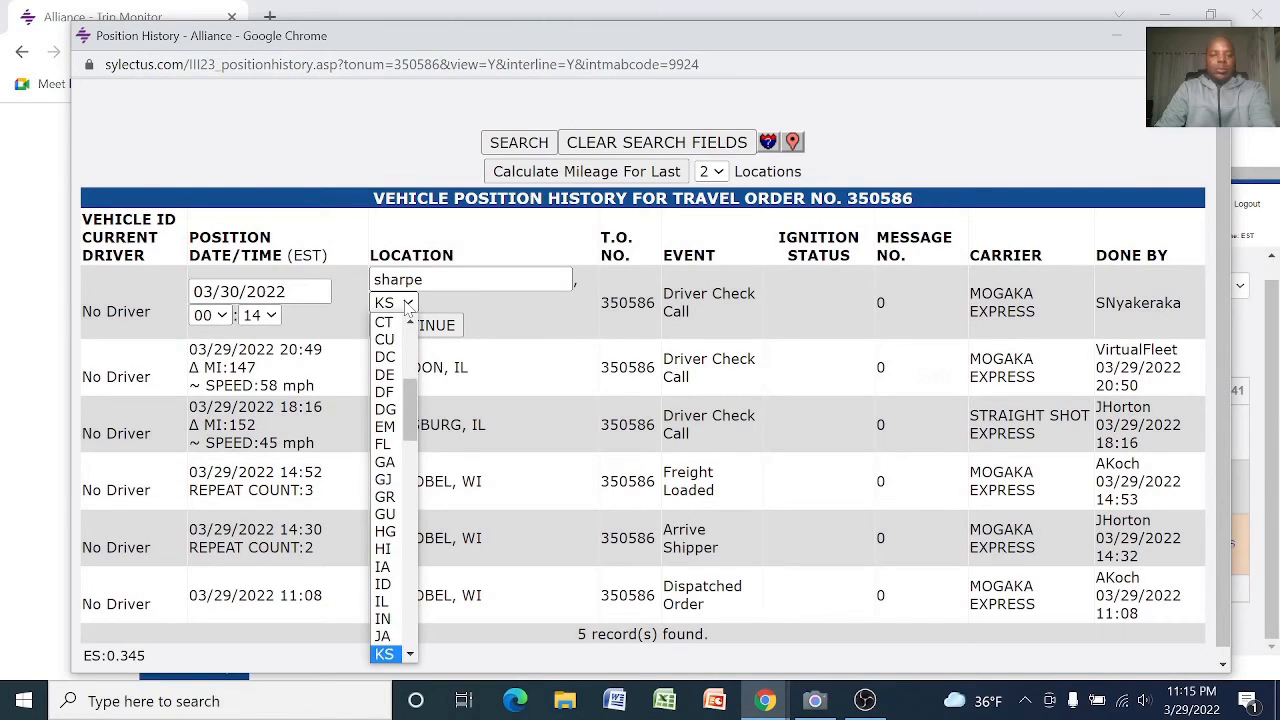
key(Down)
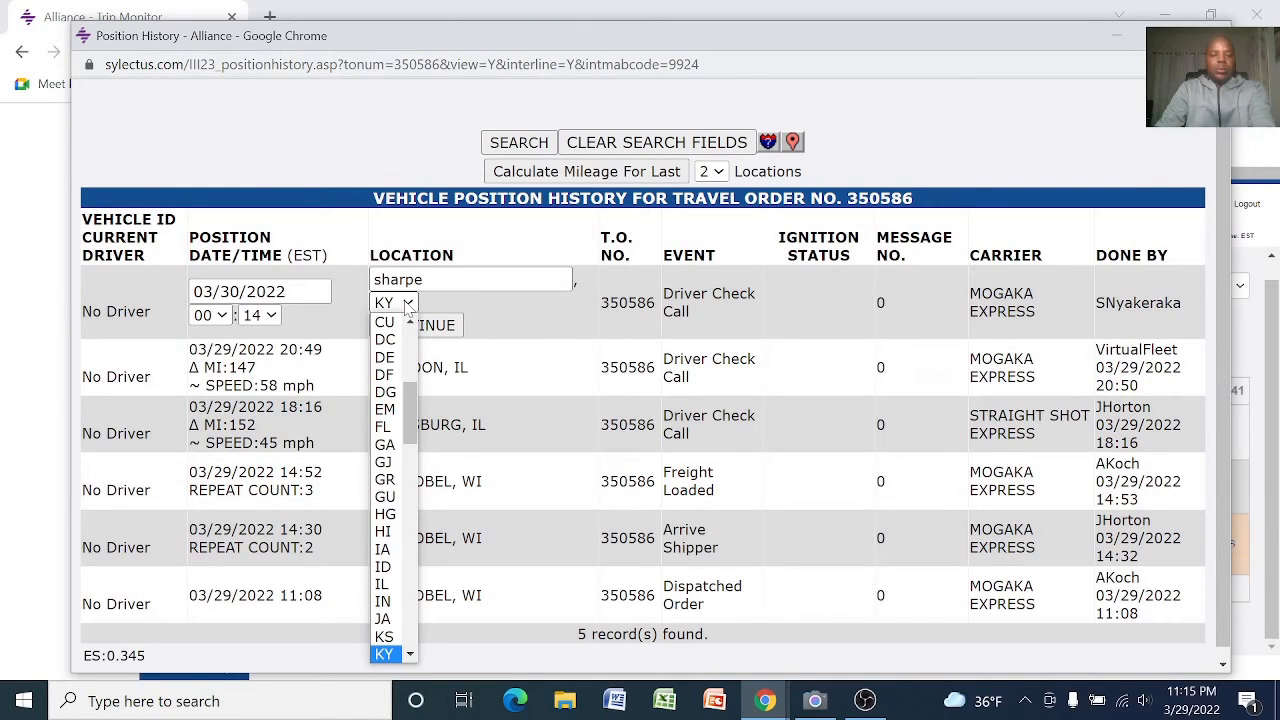
click(386, 656)
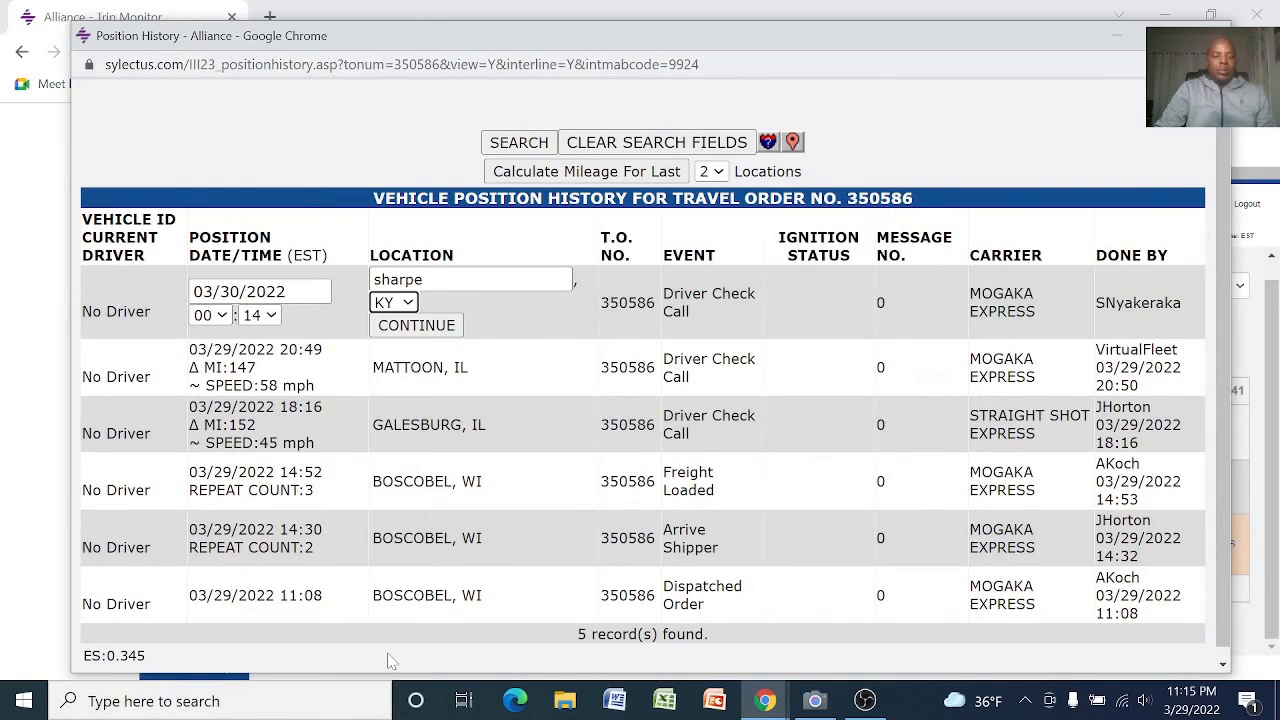
click(407, 326)
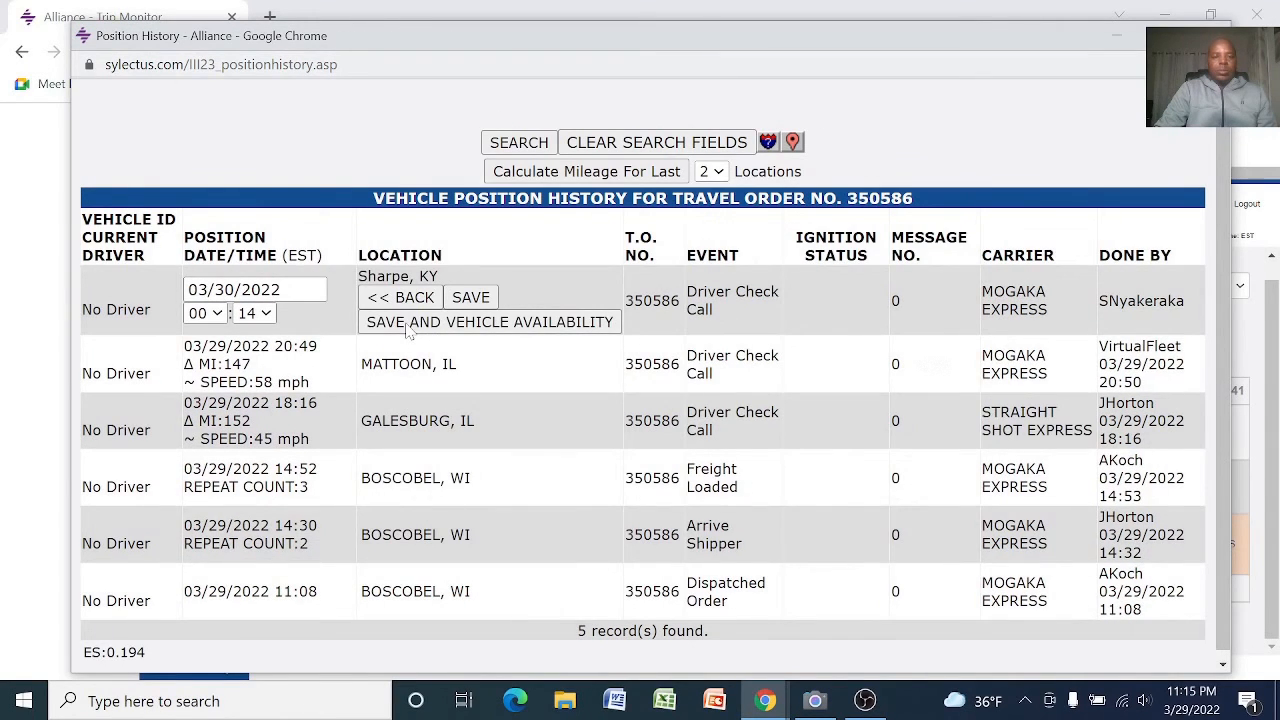
click(469, 298)
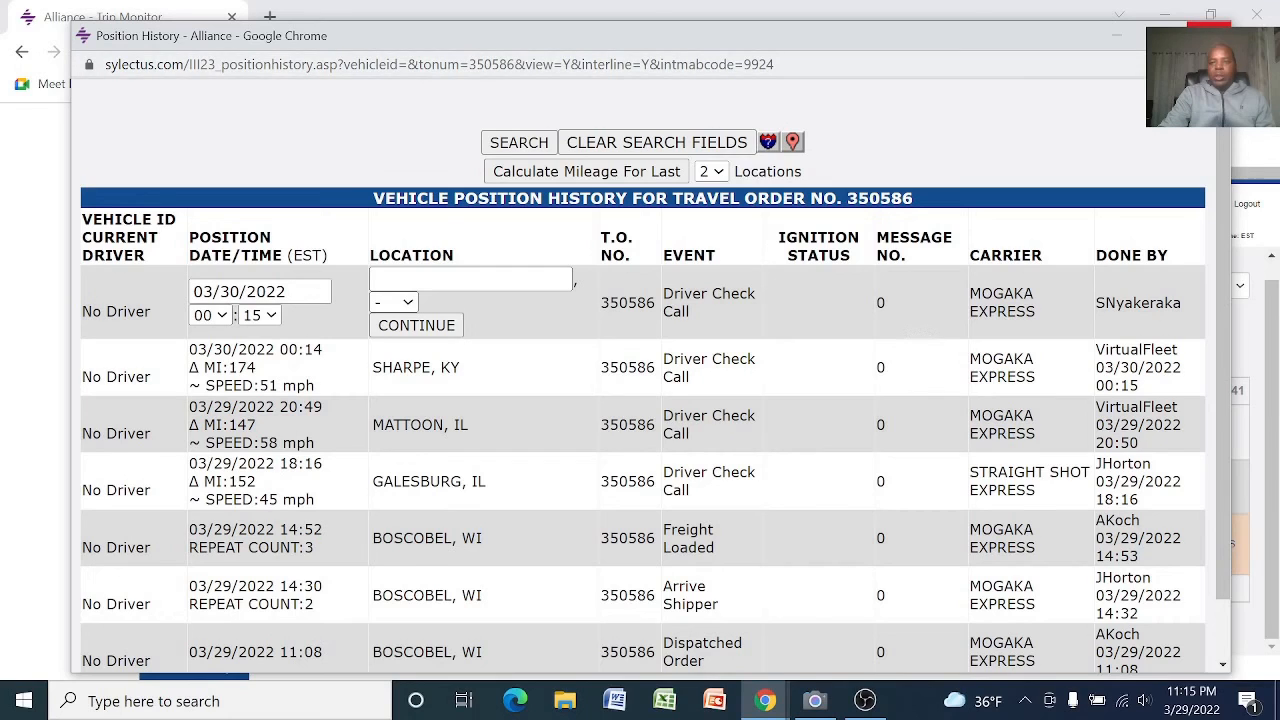
Close the position history of the Moultrie, GA load and reload the Loads Brokered To Me trip monitor
click(1210, 34)
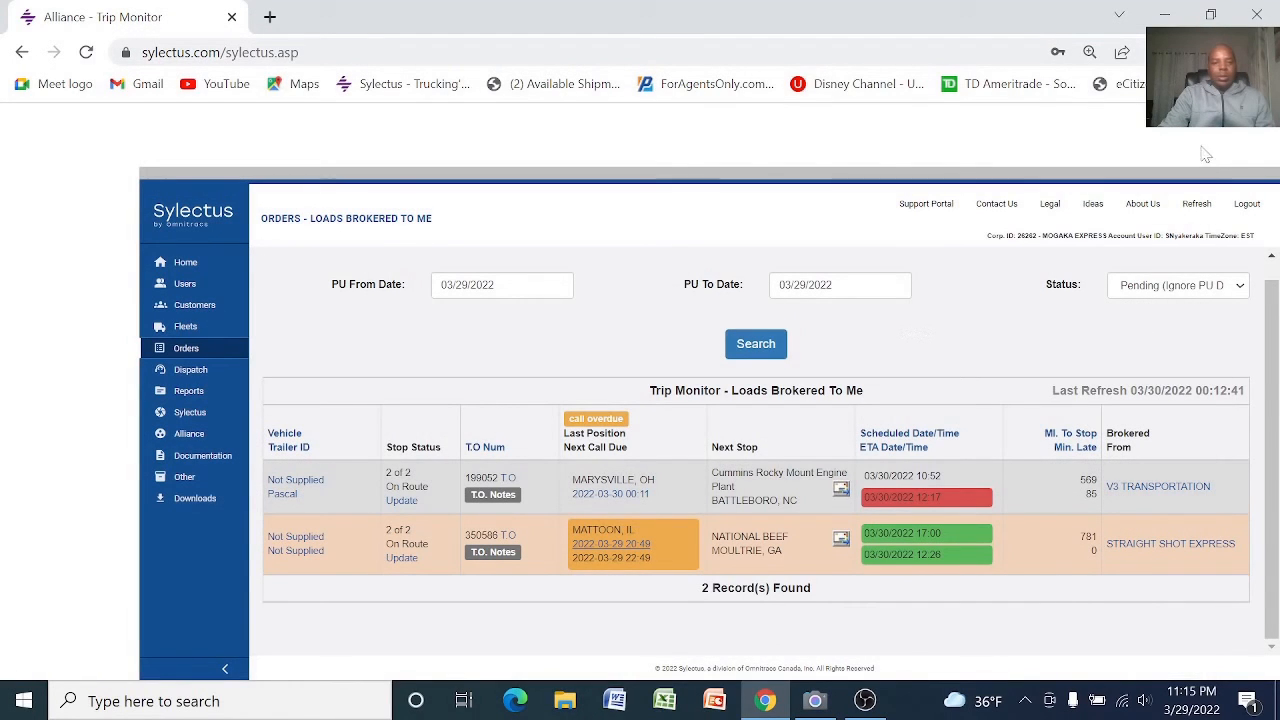
mouse_move(248, 340)
mouse_move(208, 350)
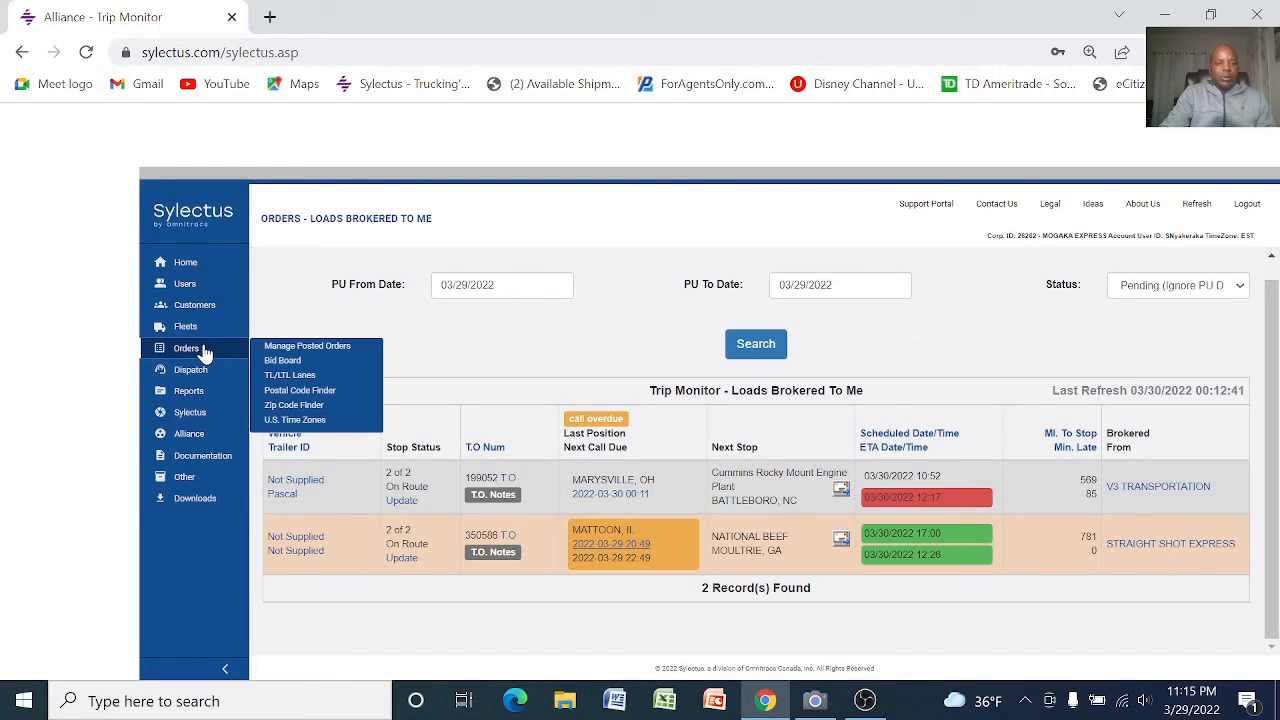
click(290, 346)
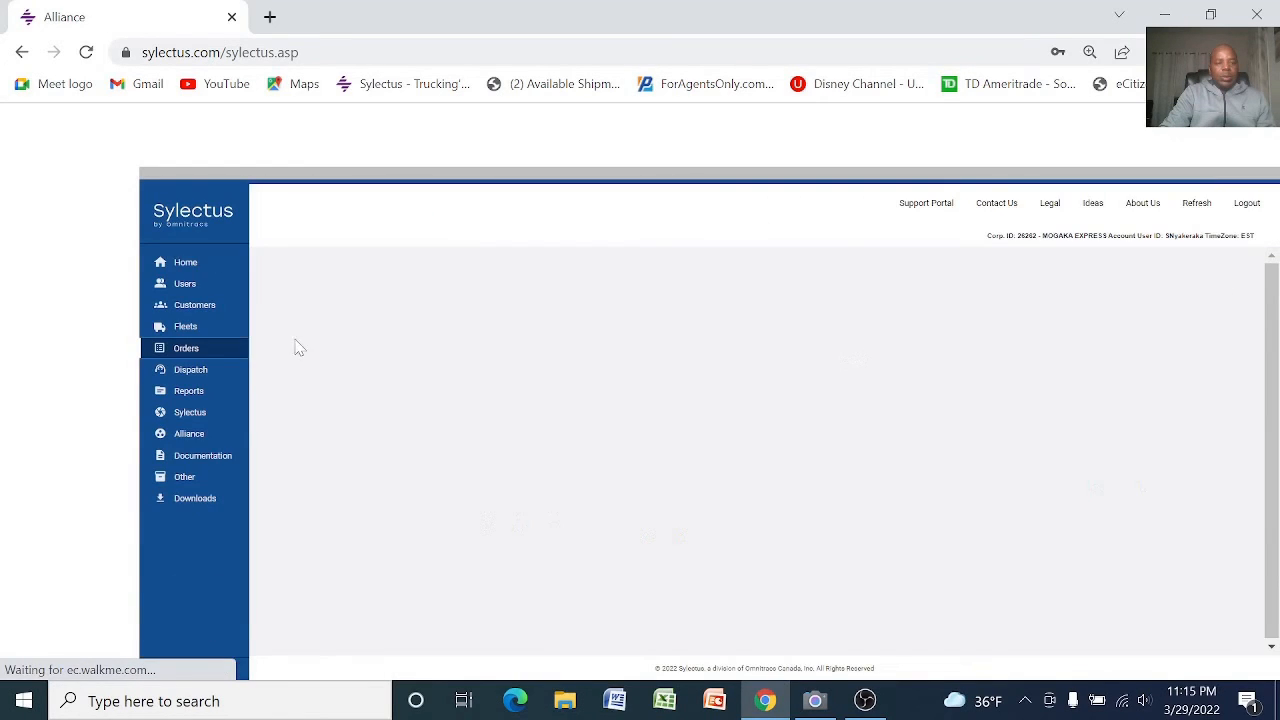
mouse_move(163, 354)
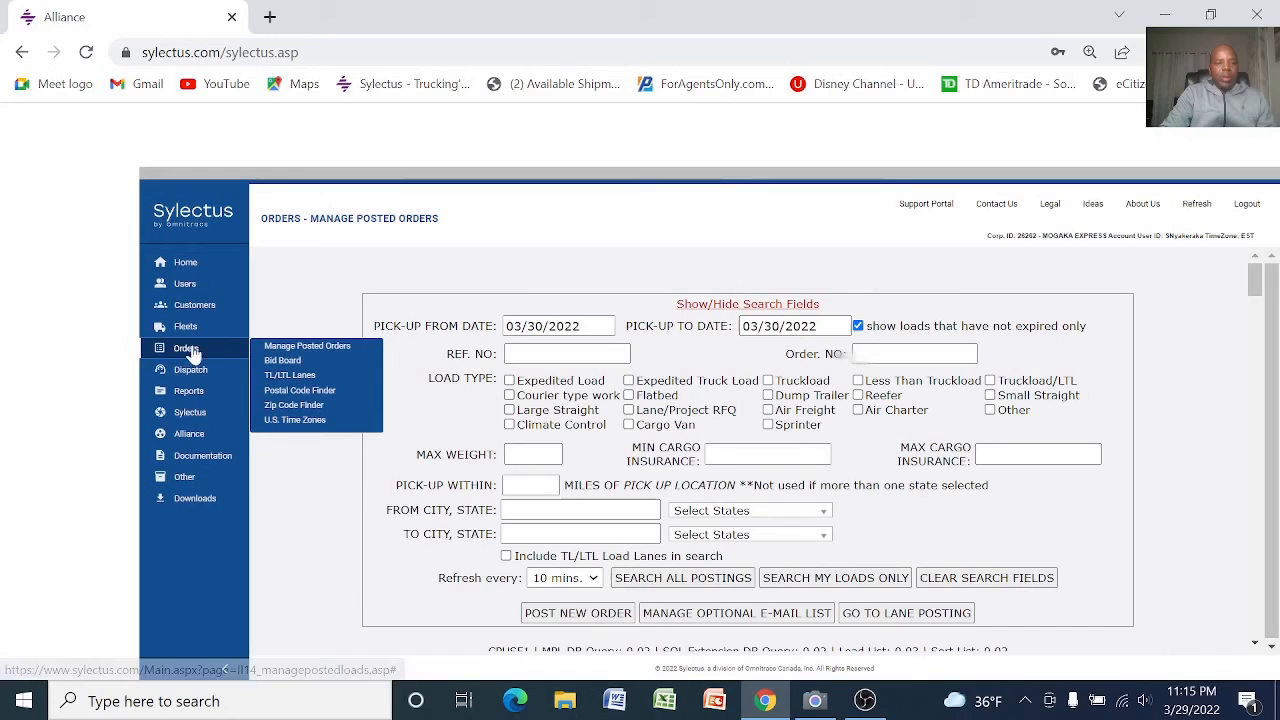
mouse_move(196, 370)
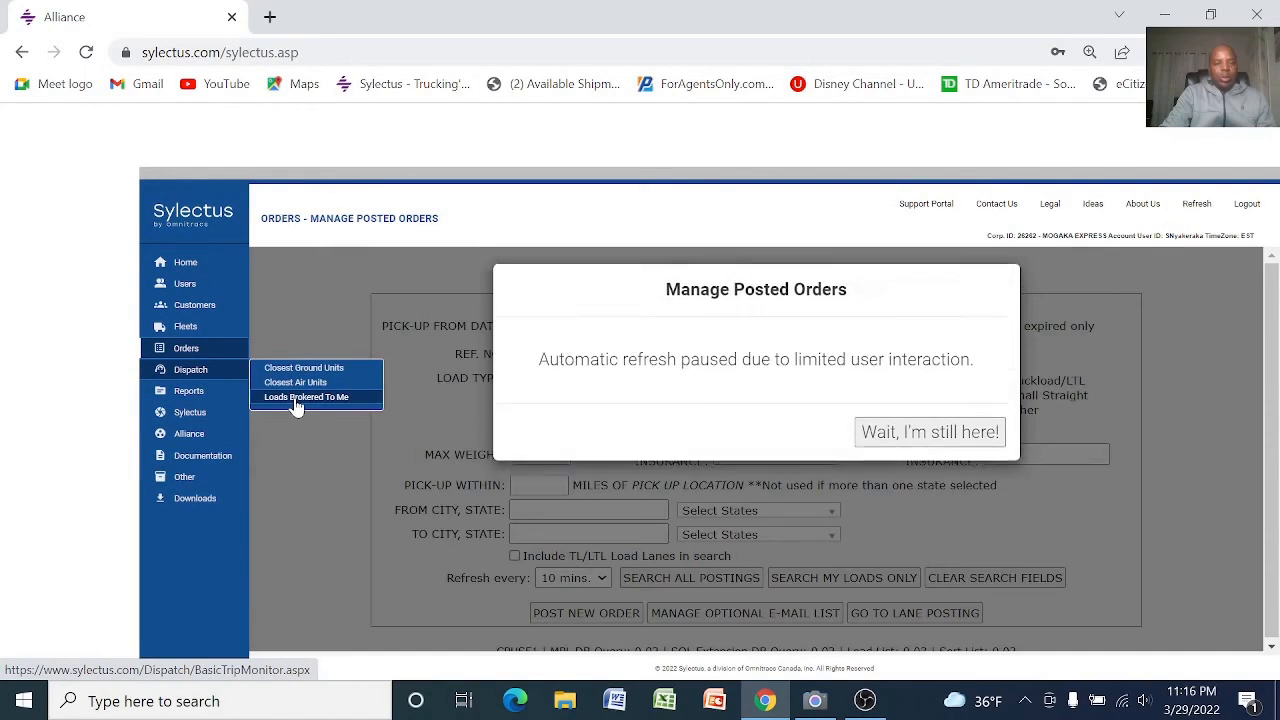
click(296, 399)
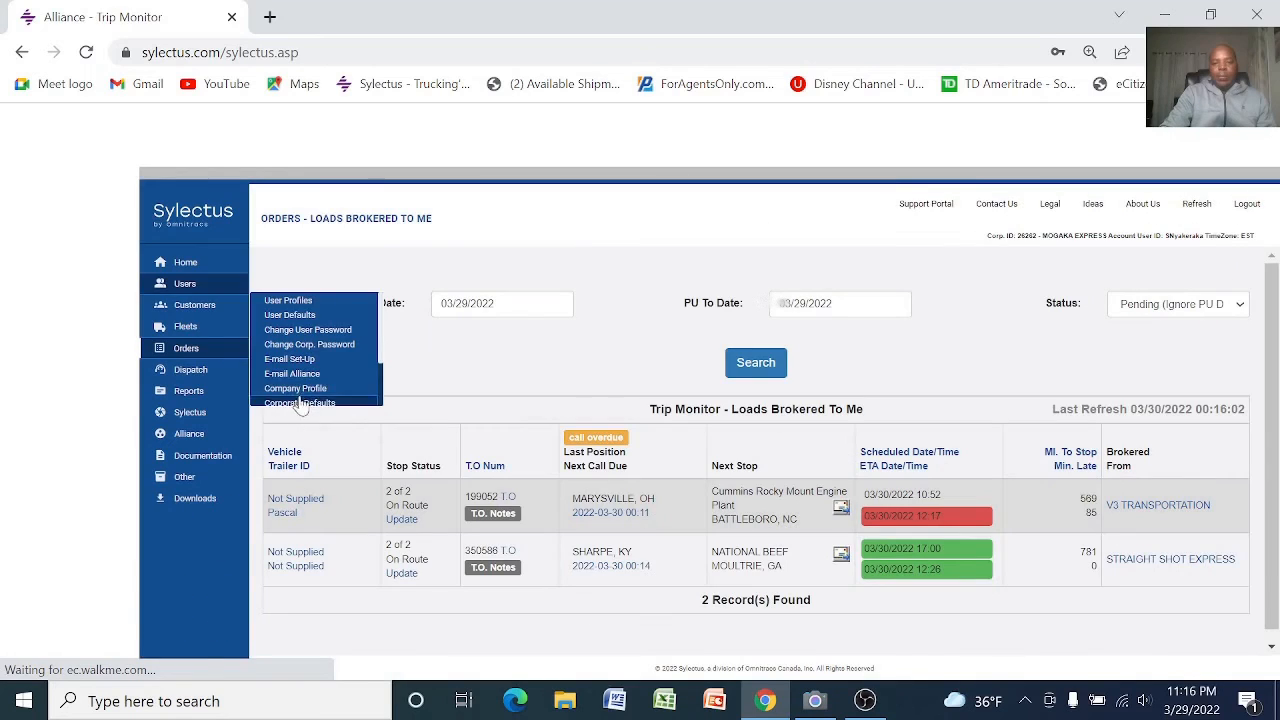